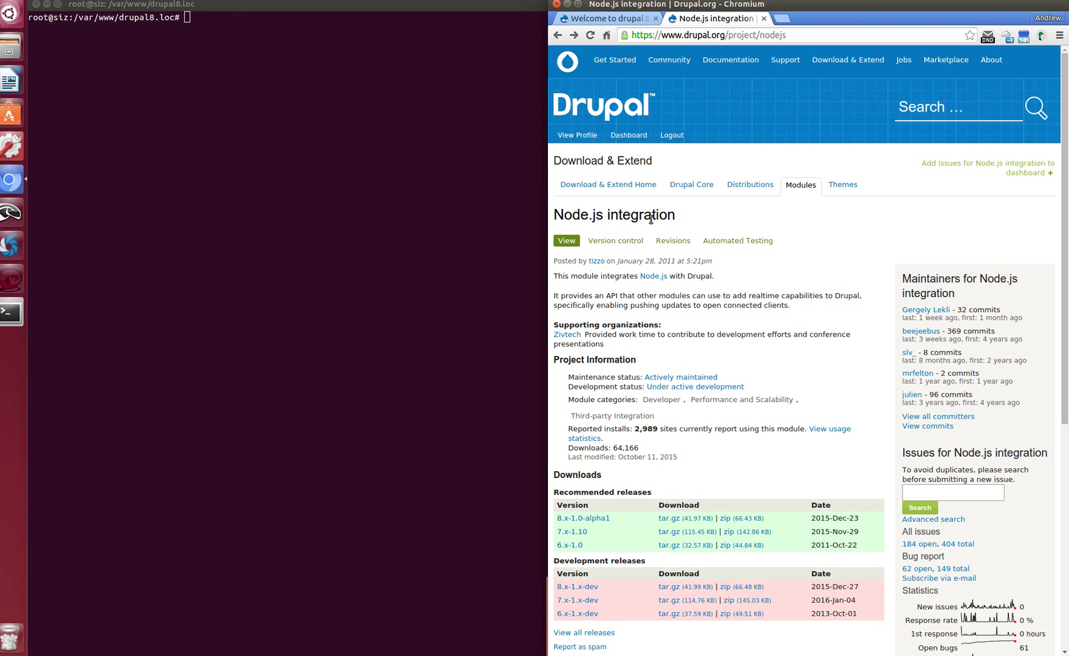
Switch to the local 'Welcome to drupal 8' tab and select its drupal8.loc address
{"action": "left_click", "coordinate": [612, 17]}
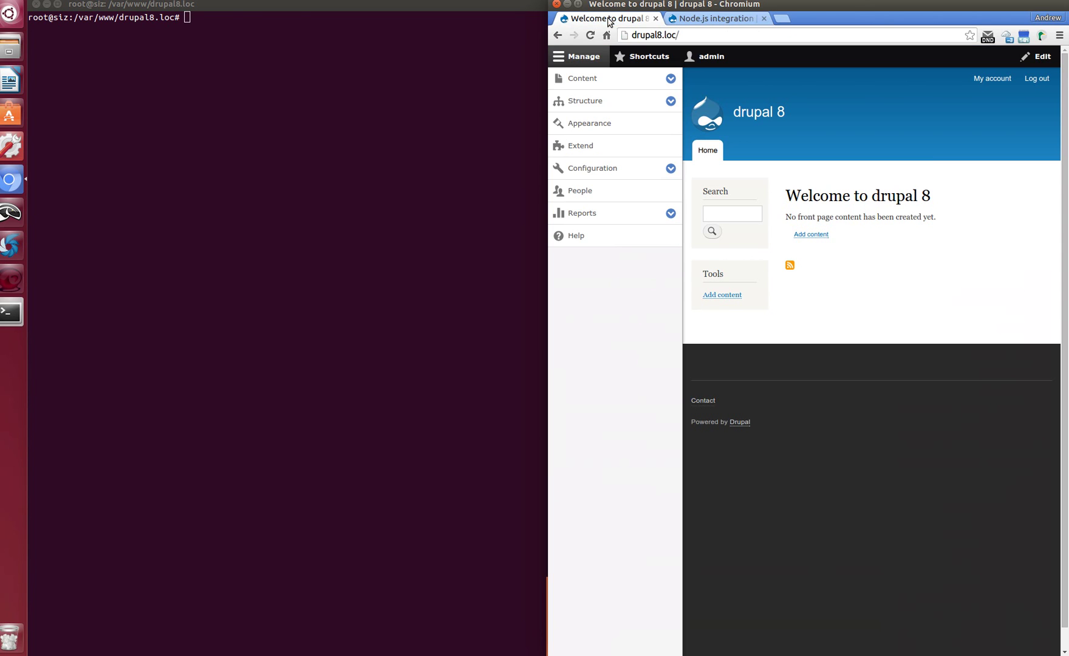
{"action": "left_click", "coordinate": [649, 35]}
Run 'drush en nodejs -y' in the terminal to enable the nodejs module
{"action": "left_click", "coordinate": [251, 134]}
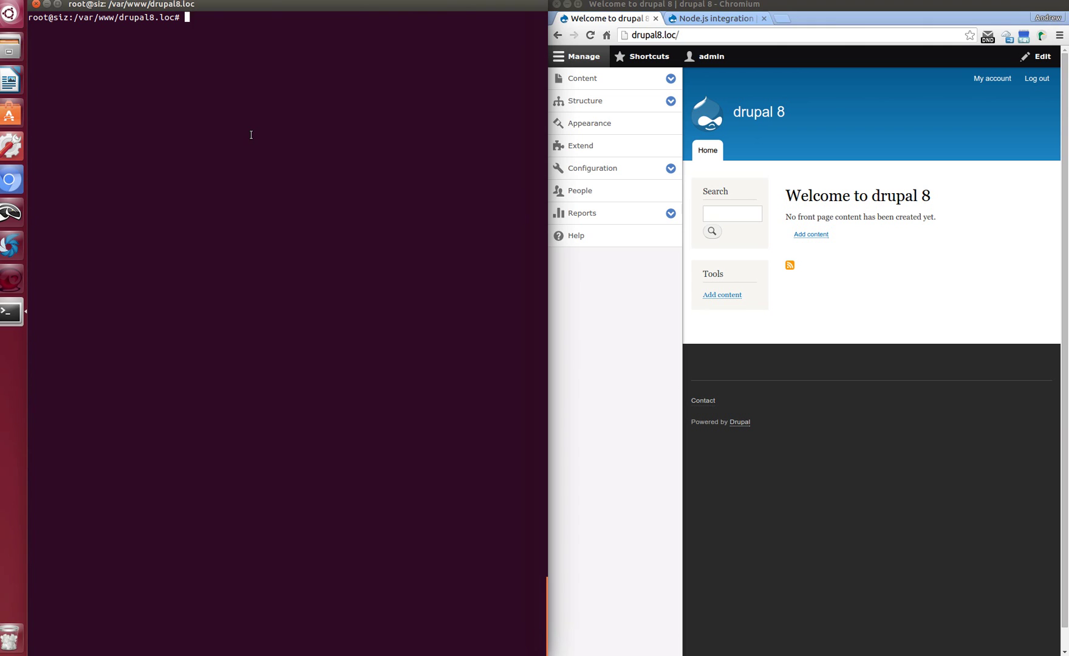
{"action": "type", "text": "drush en nodejs -y"}
{"action": "key", "text": "Return"}
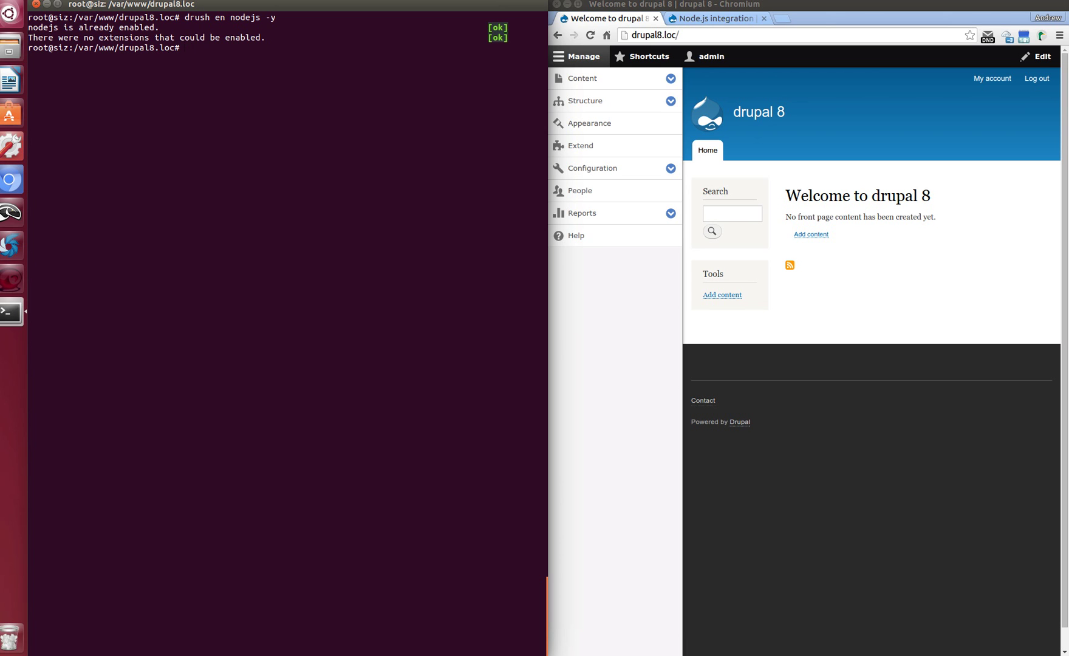
Open the Nodejs integration settings form under Configuration
{"action": "left_click", "coordinate": [664, 168]}
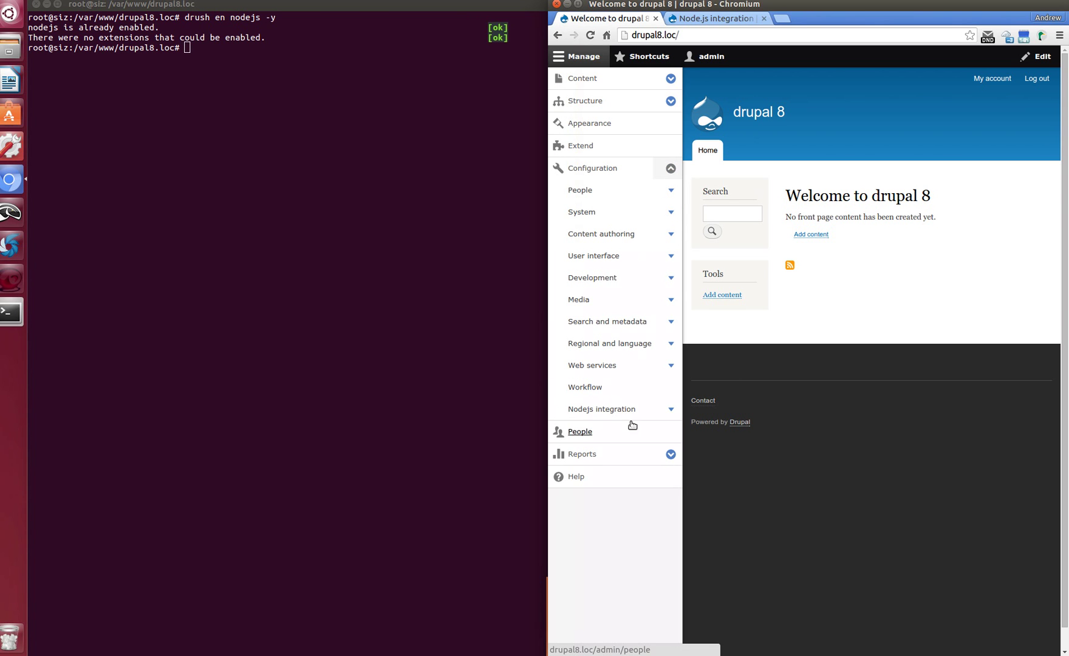
{"action": "left_click", "coordinate": [601, 412]}
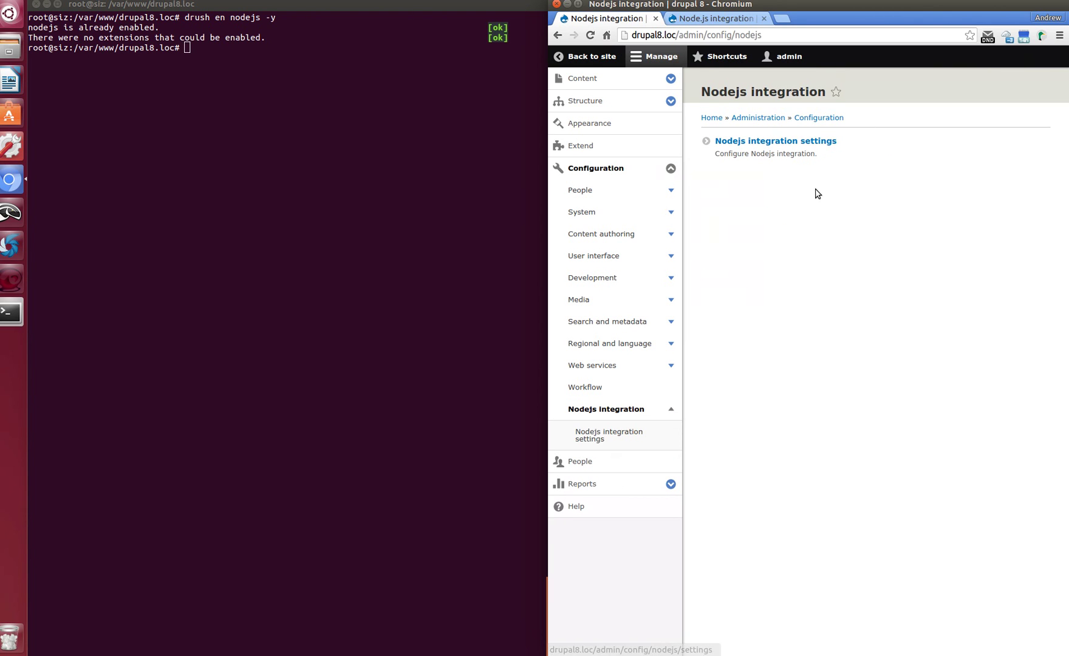
{"action": "left_click", "coordinate": [805, 142]}
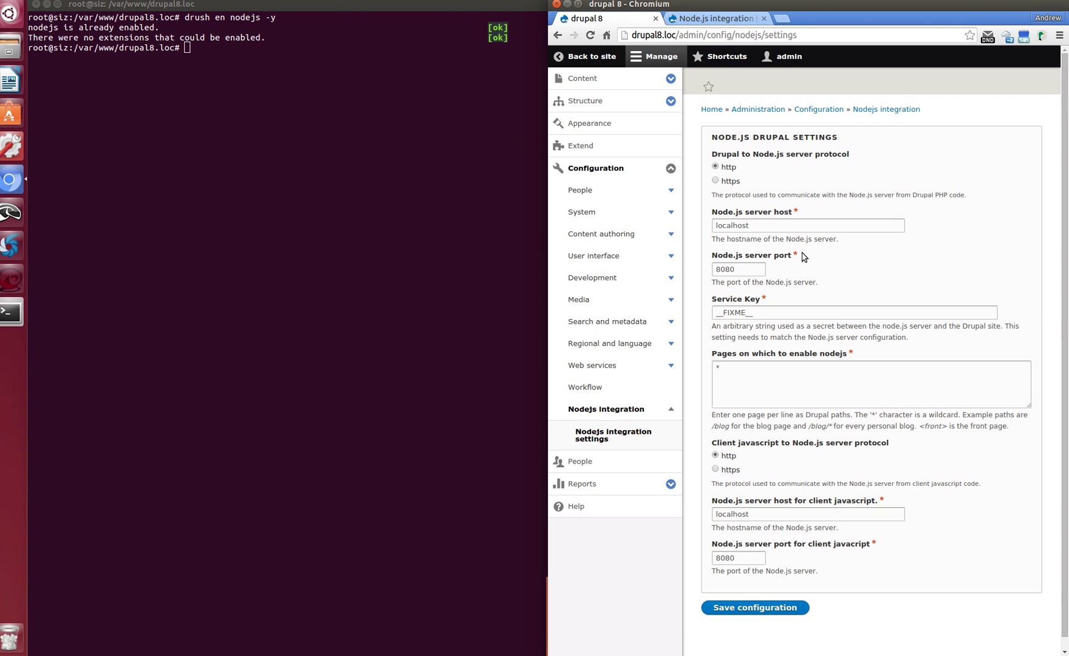
Set server port 8888, a new service key and client javascript port 8888, then save
{"action": "left_click_drag", "start_coordinate": [751, 268], "coordinate": [699, 267]}
{"action": "type", "text": "88"}
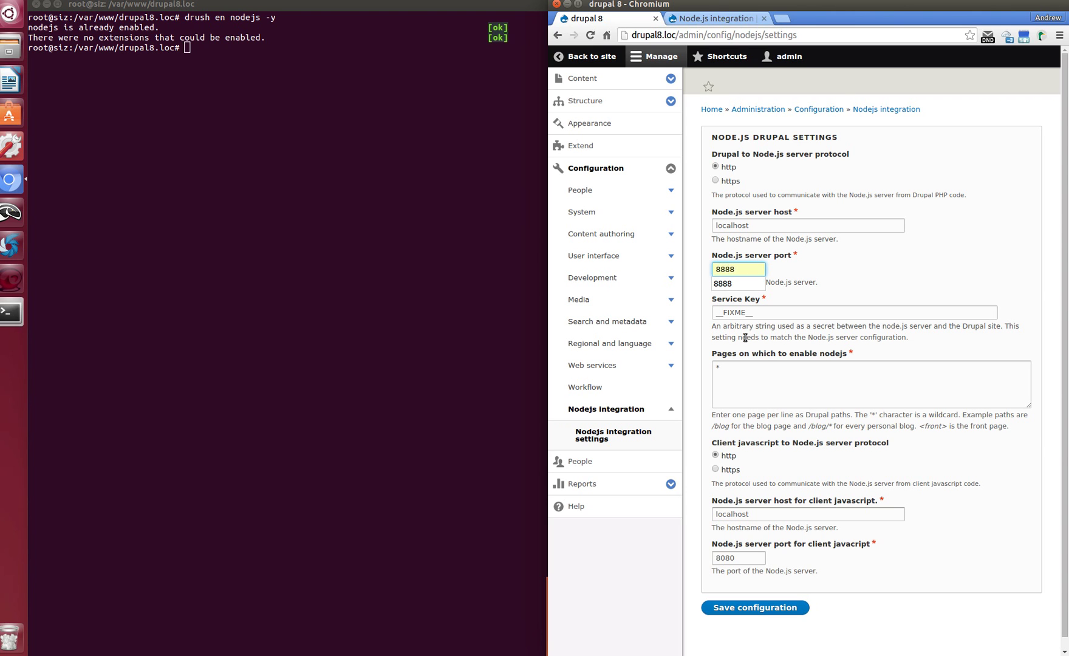
{"action": "left_click", "coordinate": [793, 348]}
{"action": "double_click", "coordinate": [764, 317]}
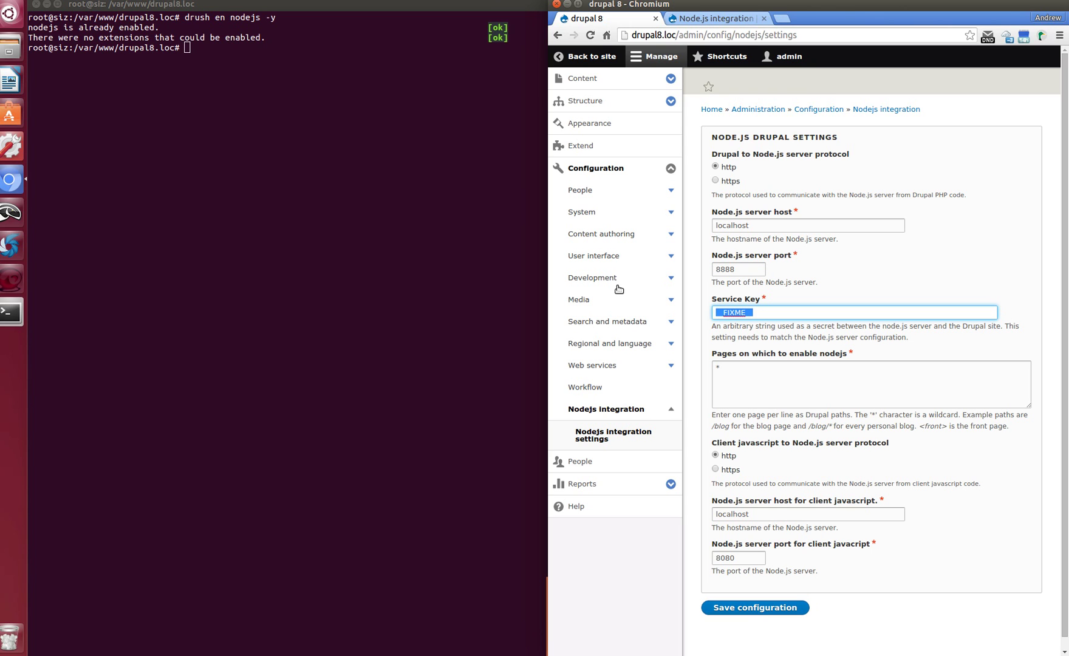
{"action": "type", "text": "test"}
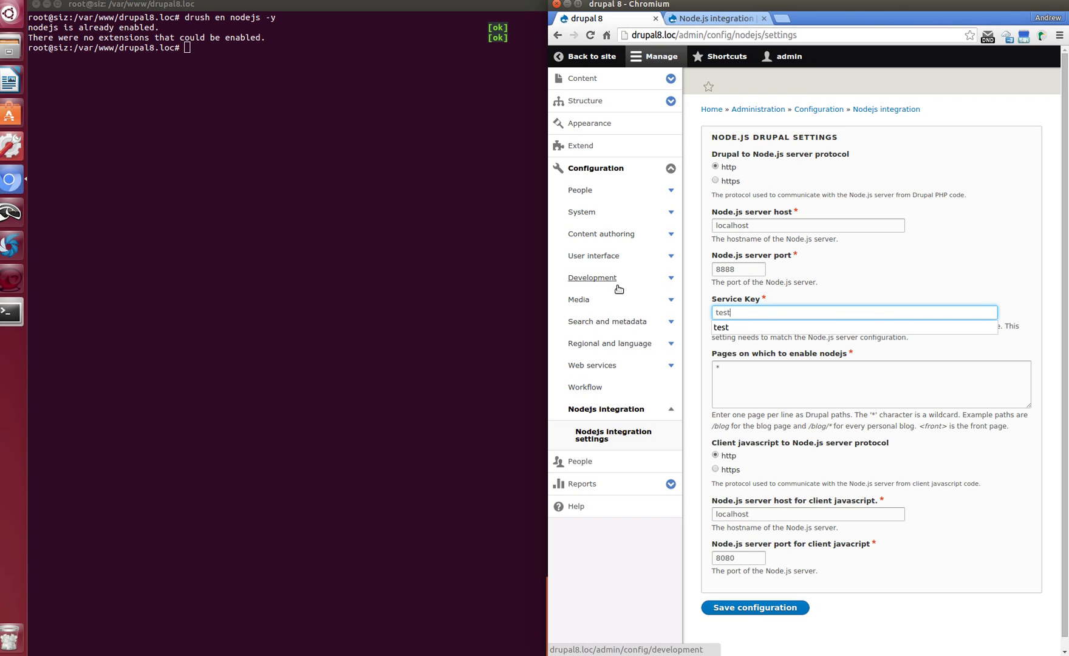
{"action": "double_click", "coordinate": [747, 559]}
{"action": "type", "text": "8888"}
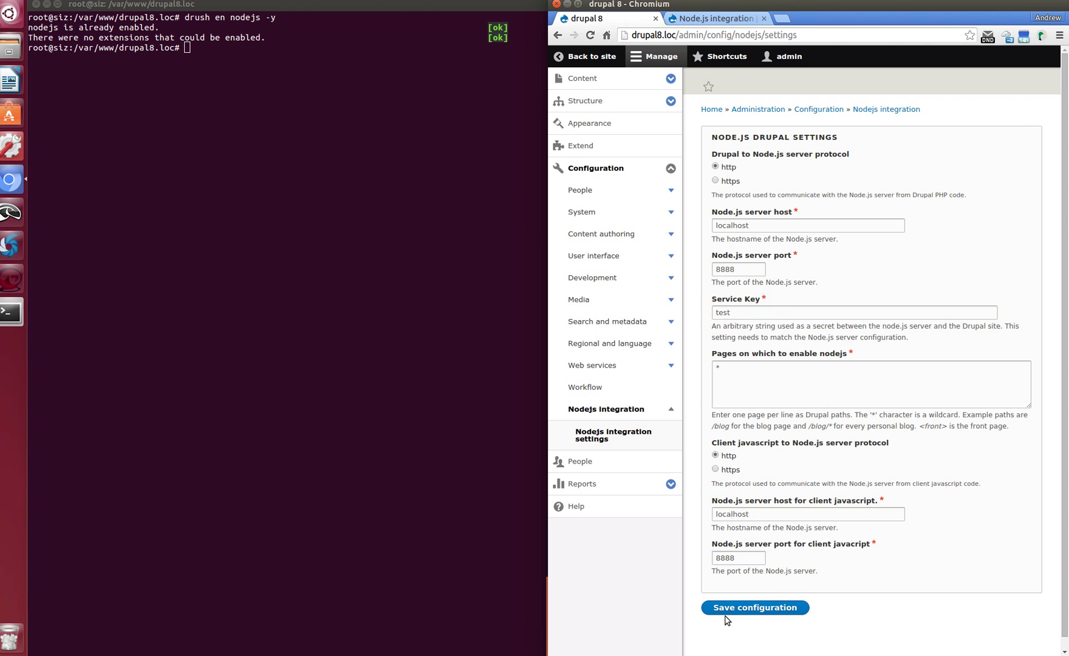
{"action": "left_click", "coordinate": [726, 610]}
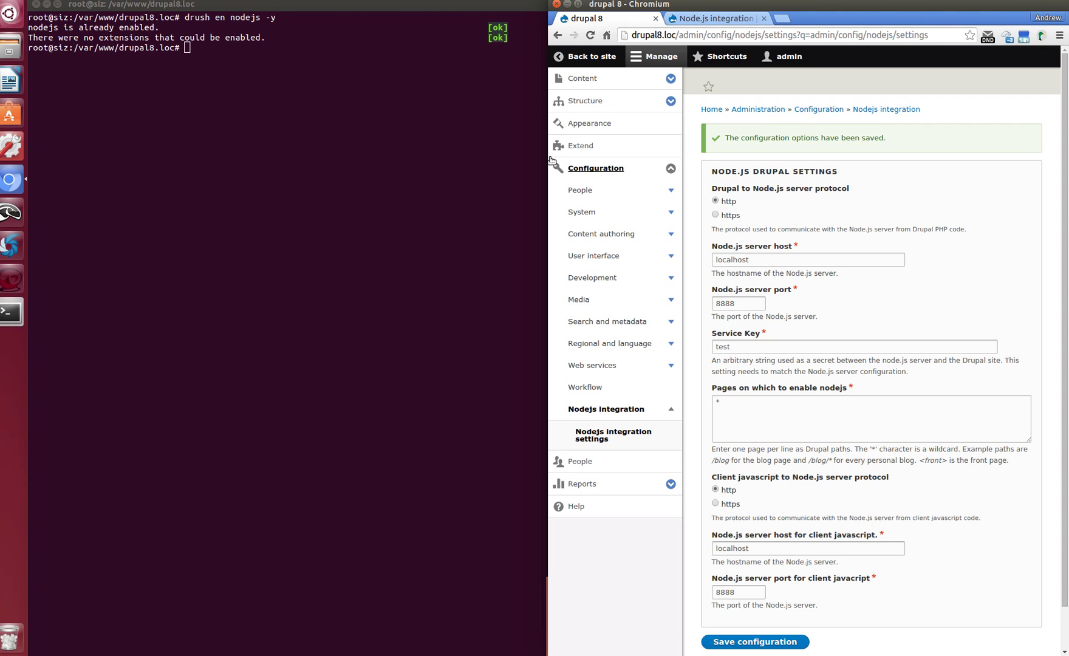
Open the Node.js module documentation from its project page and scroll to the Setup steps
{"action": "left_click", "coordinate": [710, 18]}
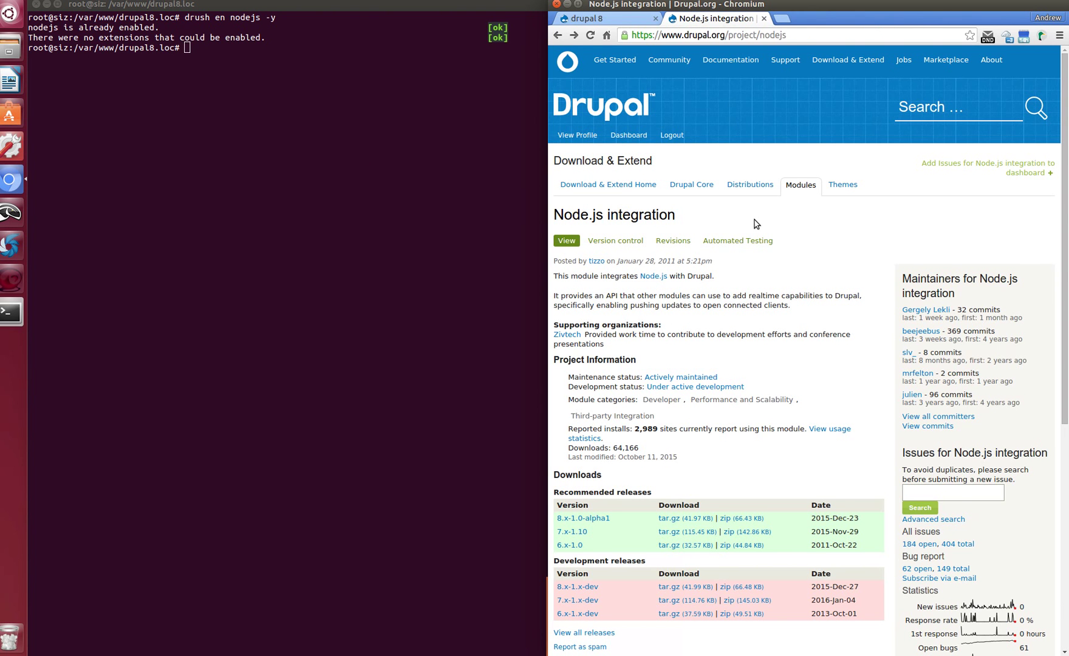
{"action": "scroll", "coordinate": [753, 221], "scroll_direction": "down", "scroll_amount": 5}
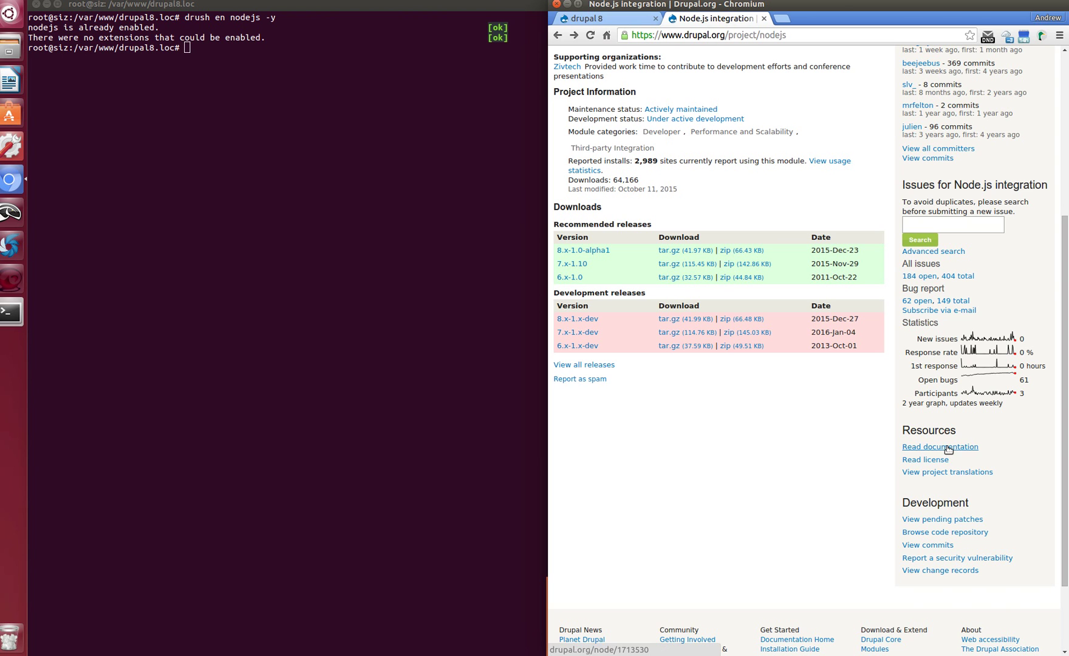
{"action": "left_click", "coordinate": [945, 447]}
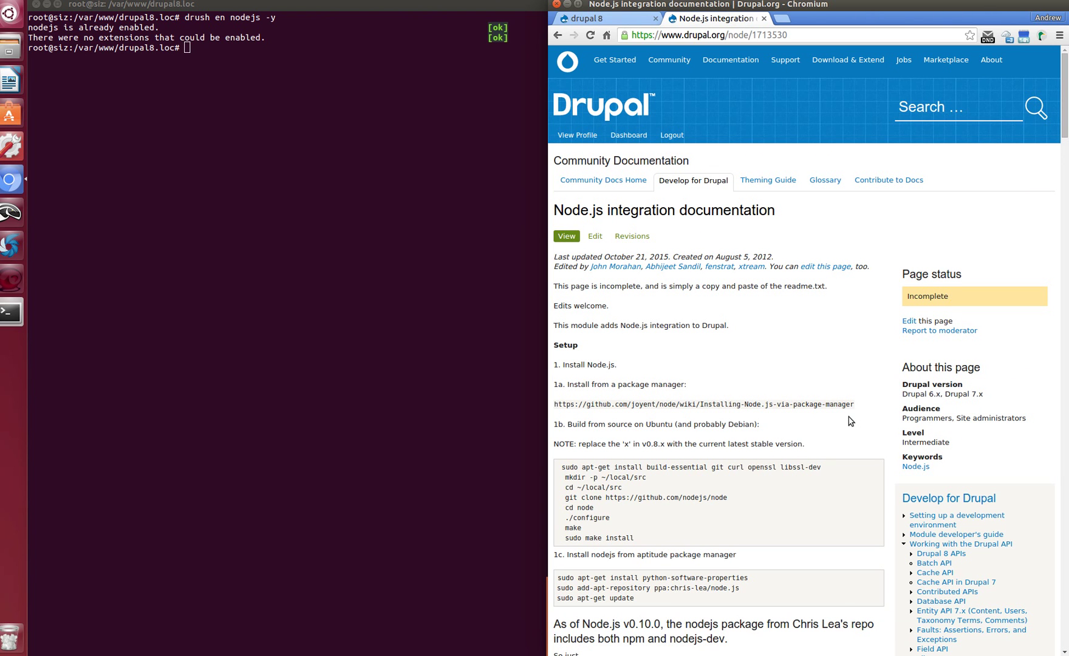
{"action": "scroll", "coordinate": [847, 423], "scroll_direction": "down", "scroll_amount": 3}
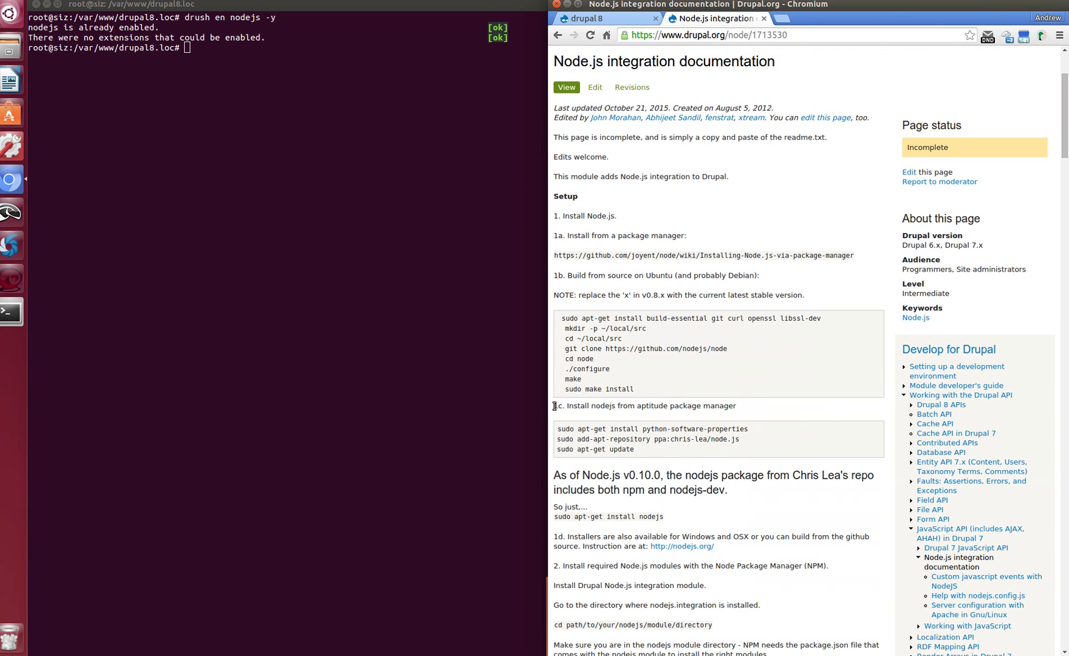
{"action": "left_click_drag", "start_coordinate": [554, 406], "coordinate": [578, 407]}
{"action": "left_click", "coordinate": [777, 418]}
{"action": "scroll", "coordinate": [776, 419], "scroll_direction": "down", "scroll_amount": 2}
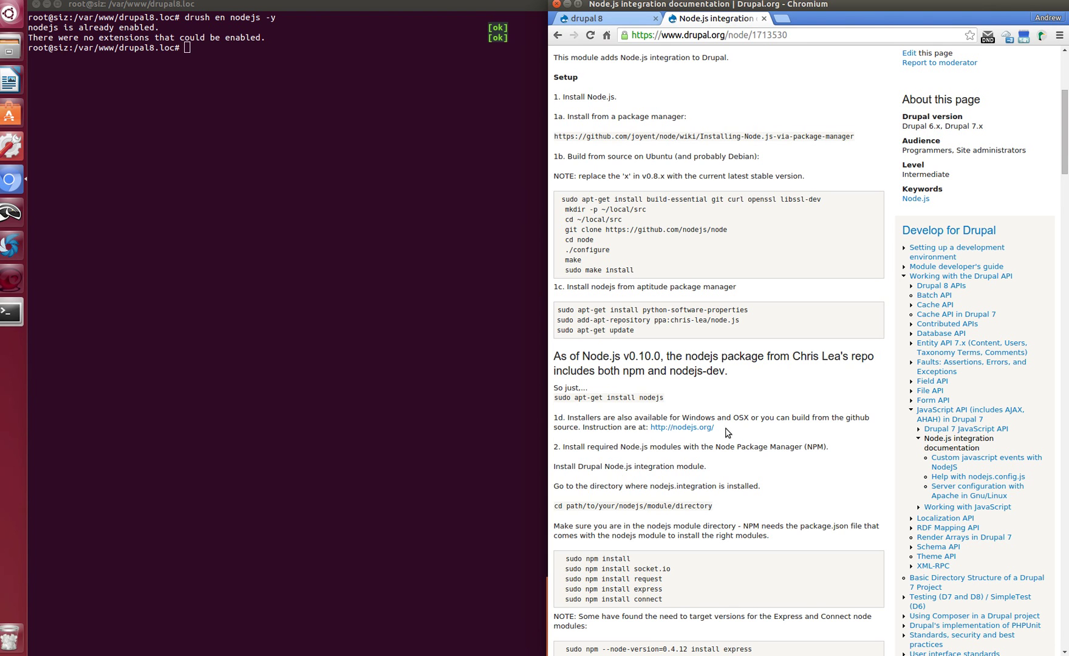
Paste and run the python-software-properties install and Node.js add-apt-repository commands from the docs
{"action": "left_click_drag", "start_coordinate": [558, 310], "coordinate": [737, 310]}
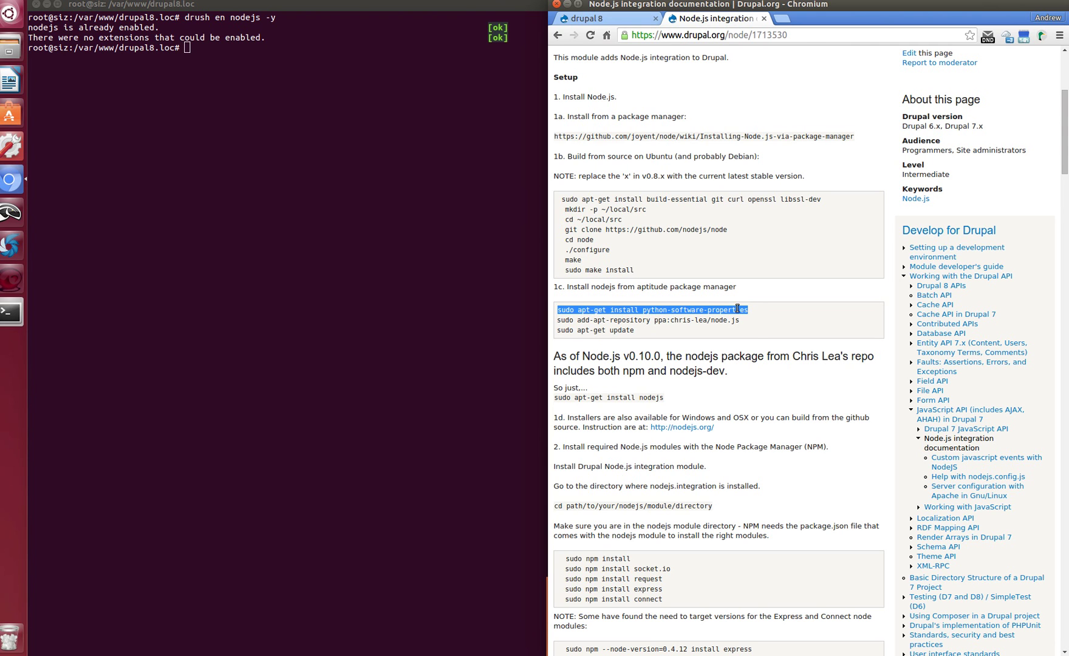
{"action": "right_click", "coordinate": [296, 224]}
{"action": "left_click", "coordinate": [341, 290]}
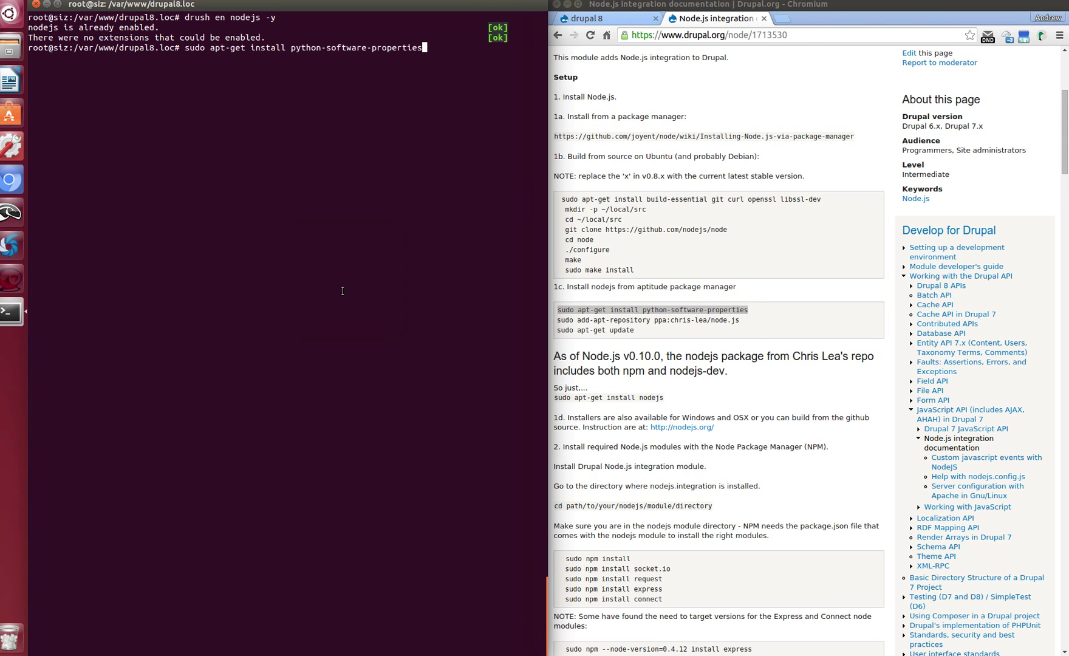
{"action": "key", "text": "Return"}
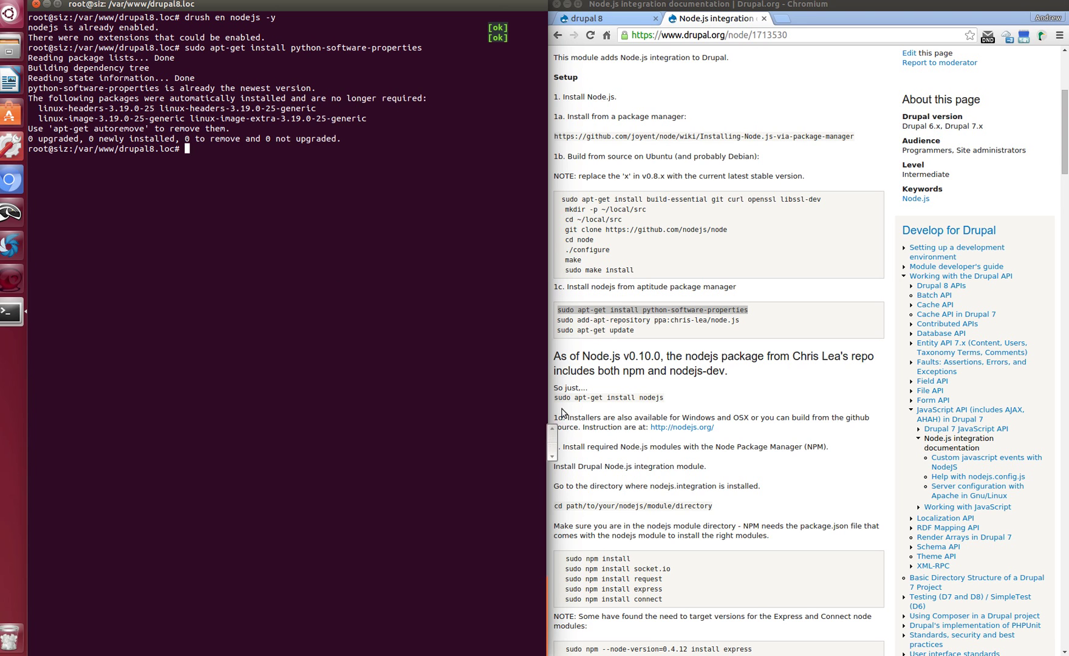
{"action": "left_click_drag", "start_coordinate": [556, 321], "coordinate": [751, 316]}
{"action": "key", "text": "ctrl+c"}
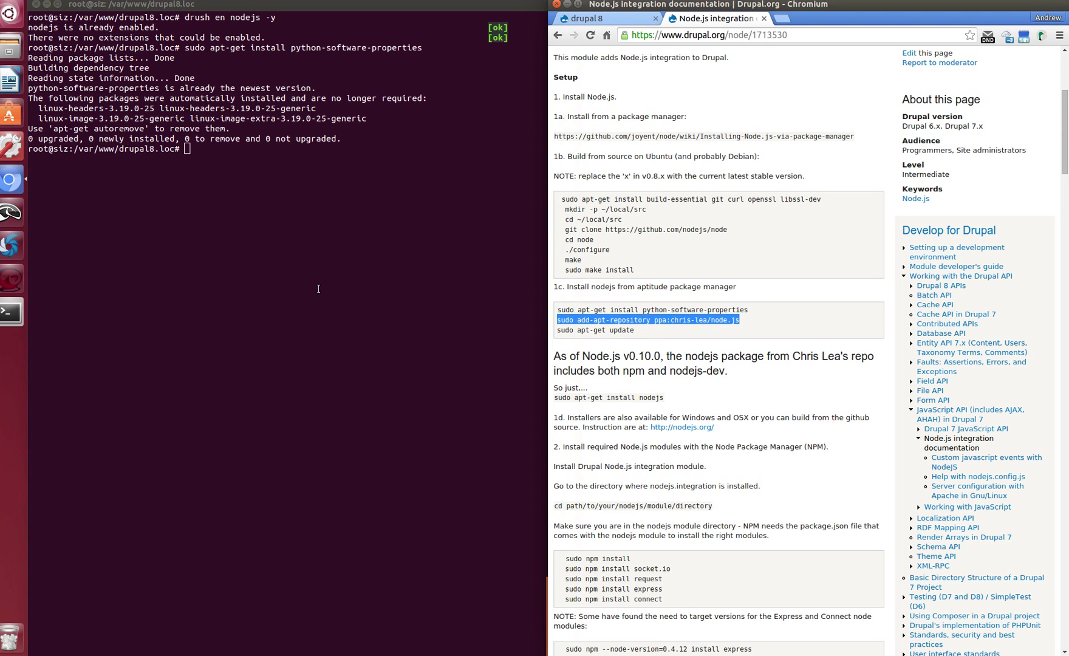
{"action": "right_click", "coordinate": [317, 289]}
{"action": "left_click", "coordinate": [356, 359]}
{"action": "key", "text": "Return"}
{"action": "key", "text": "Return"}
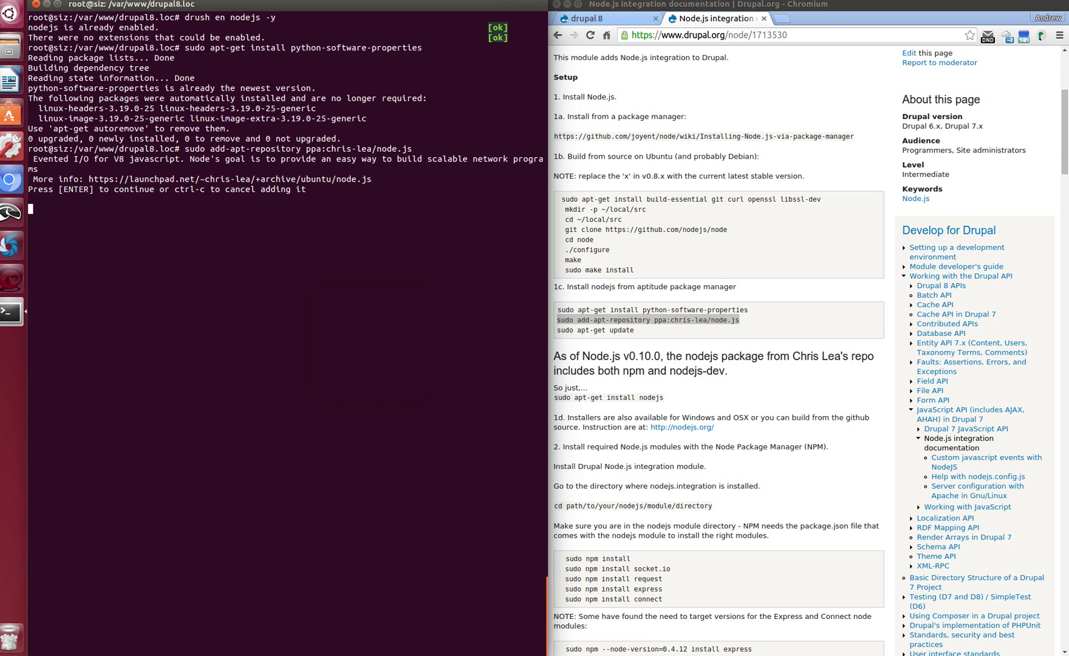
Refresh the package lists with 'sudo apt-get update'
{"action": "left_click_drag", "start_coordinate": [558, 330], "coordinate": [691, 332]}
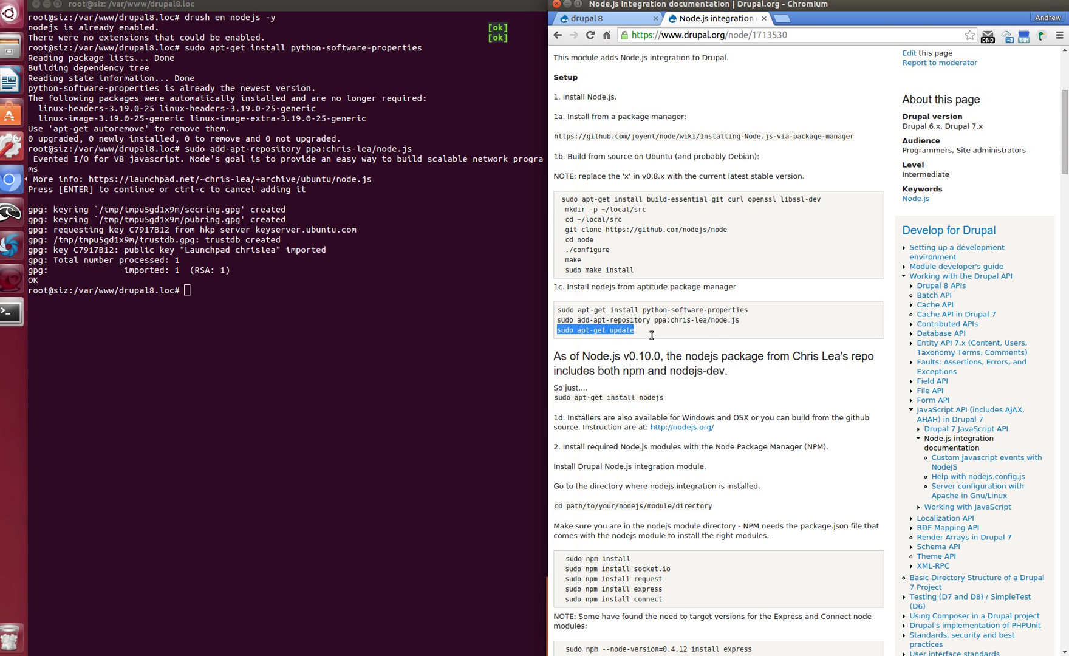
{"action": "right_click", "coordinate": [275, 342]}
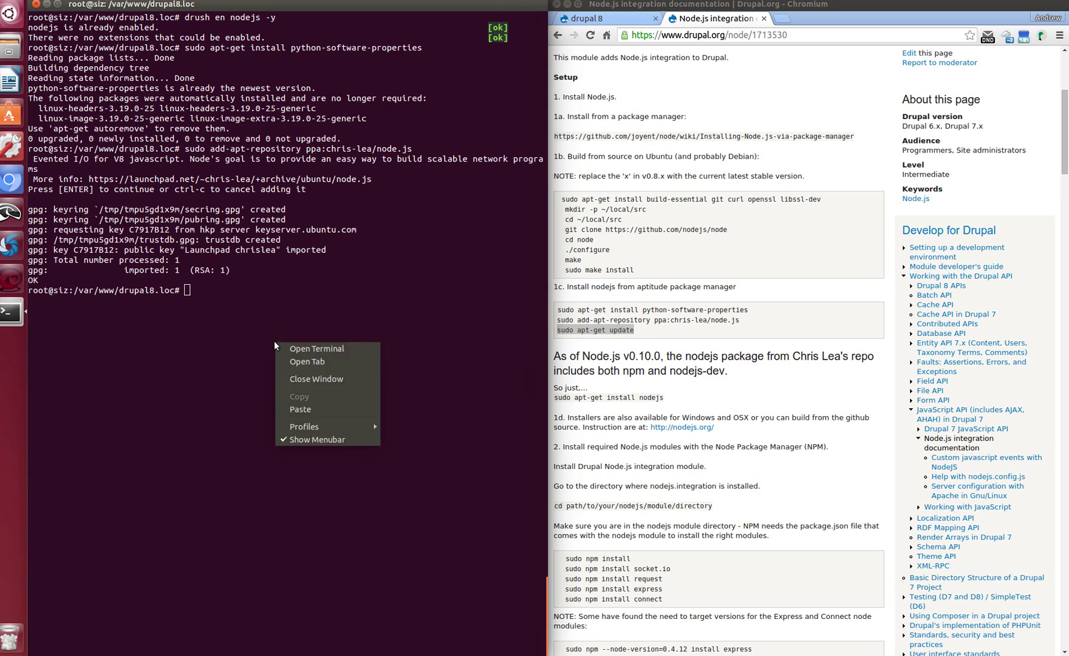
{"action": "left_click", "coordinate": [317, 408]}
{"action": "key", "text": "Return"}
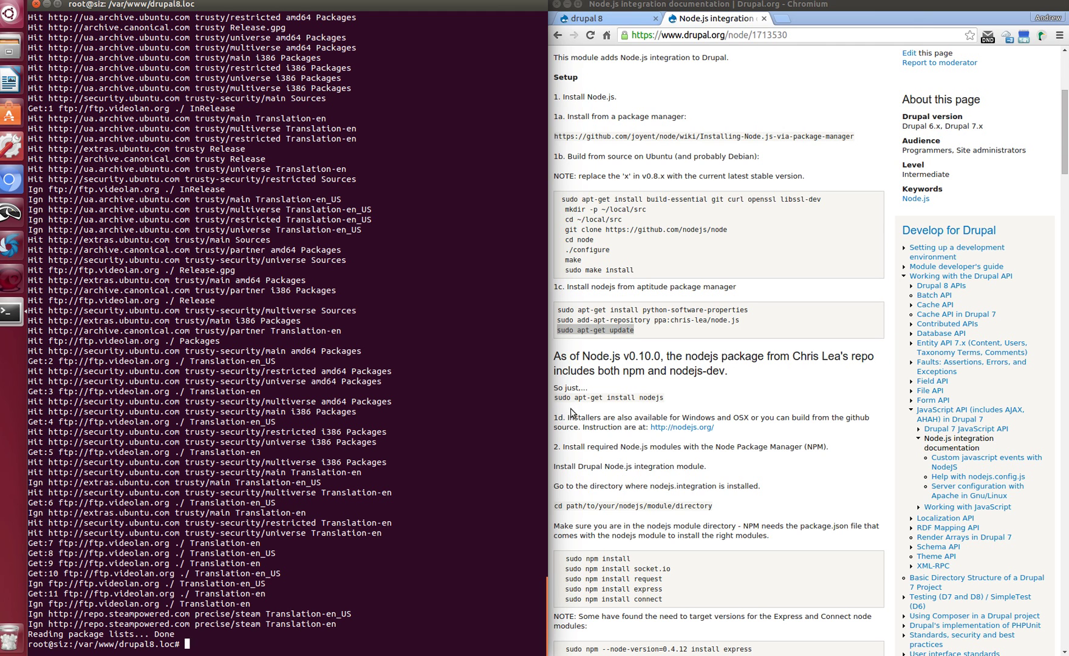
Copy and run 'sudo apt-get install nodejs', which reports nodejs is already newest
{"action": "left_click_drag", "start_coordinate": [557, 398], "coordinate": [661, 399]}
{"action": "right_click", "coordinate": [660, 399]}
{"action": "left_click", "coordinate": [689, 414]}
{"action": "right_click", "coordinate": [238, 645]}
{"action": "left_click", "coordinate": [276, 616]}
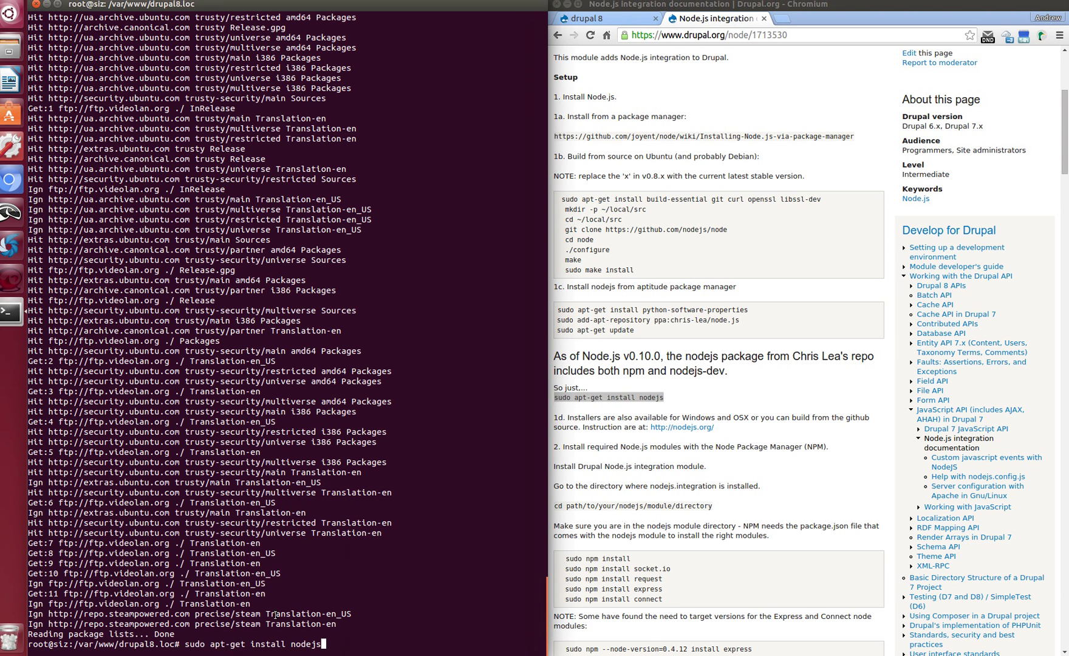
{"action": "key", "text": "Return"}
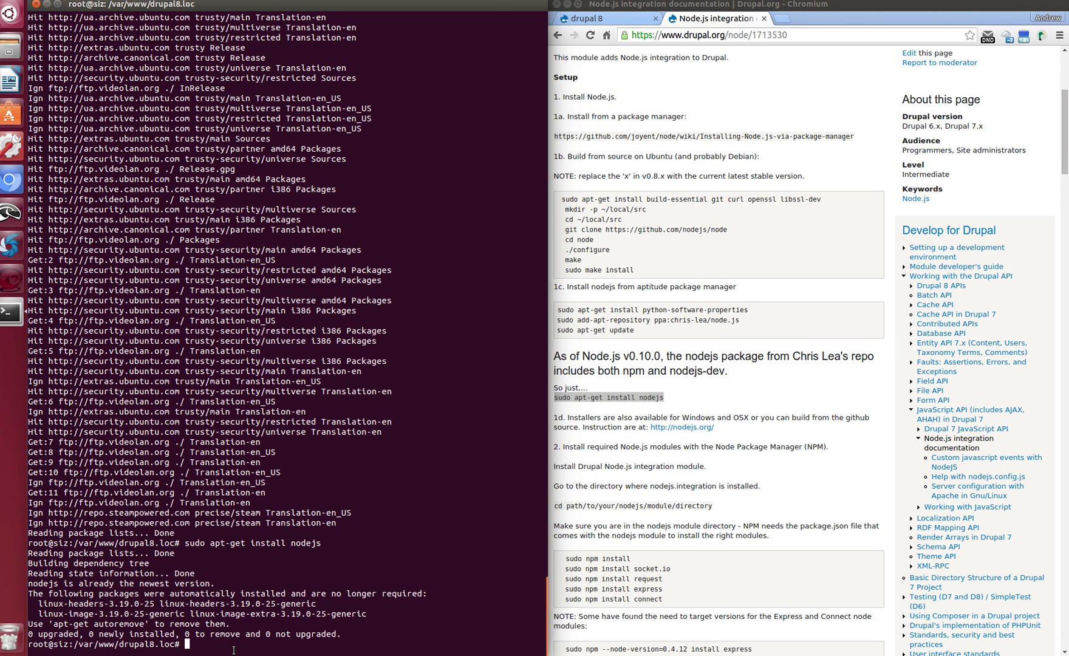
Change into the modules/nodejs folder using Tab completion
{"action": "type", "text": "l"}
{"action": "key", "text": "BackSpace"}
{"action": "type", "text": "cd m"}
{"action": "key", "text": "Tab"}
{"action": "type", "text": "n"}
{"action": "key", "text": "Tab"}
{"action": "key", "text": "Return"}
Open README.txt in nano and read its setup instructions
{"action": "type", "text": "n"}
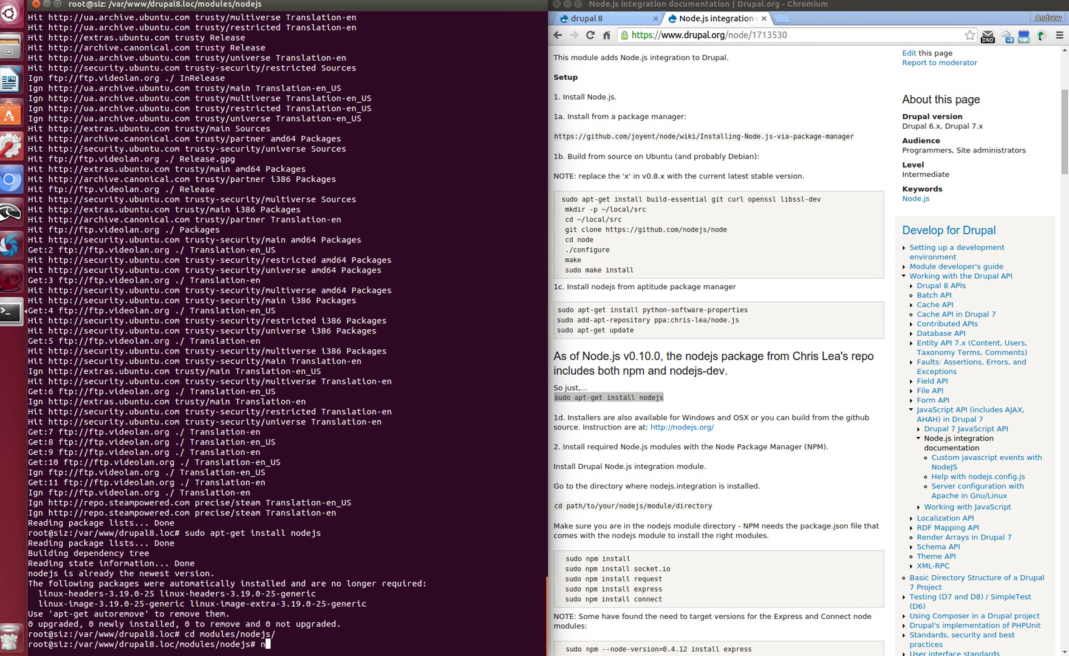
{"action": "type", "text": "ano RE"}
{"action": "key", "text": "Tab"}
{"action": "key", "text": "Return"}
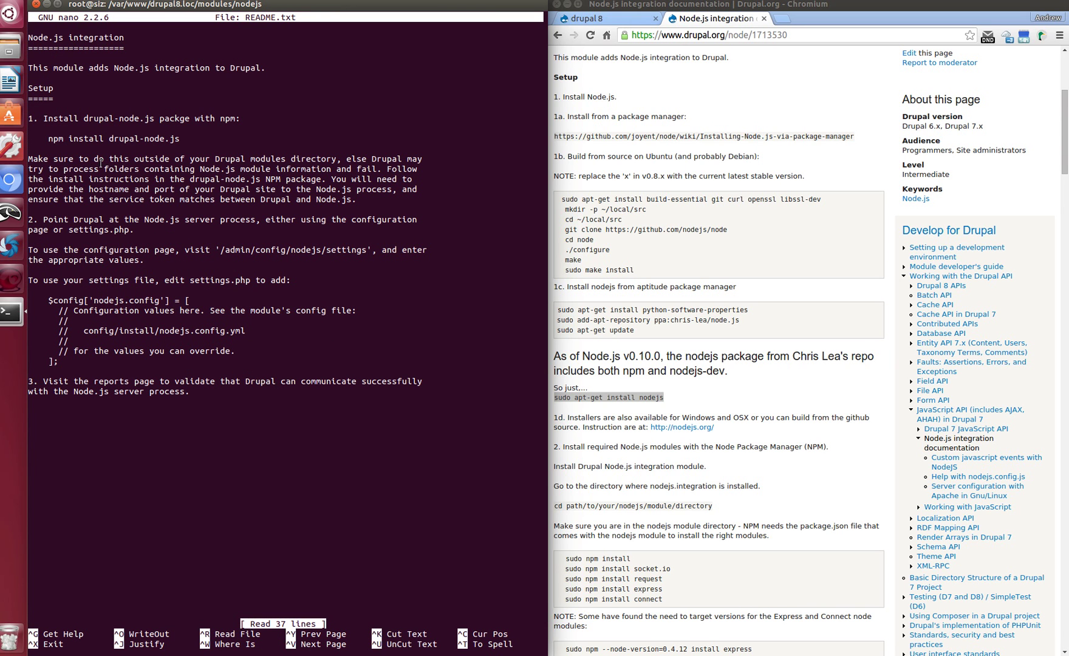
{"action": "left_click_drag", "start_coordinate": [44, 119], "coordinate": [289, 145]}
{"action": "left_click", "coordinate": [289, 145]}
{"action": "key", "text": "alt+Tab"}
Copy 'npm install drupal-node.js' from the README and run it in the site root
{"action": "left_click_drag", "start_coordinate": [48, 138], "coordinate": [178, 139]}
{"action": "right_click", "coordinate": [167, 138]}
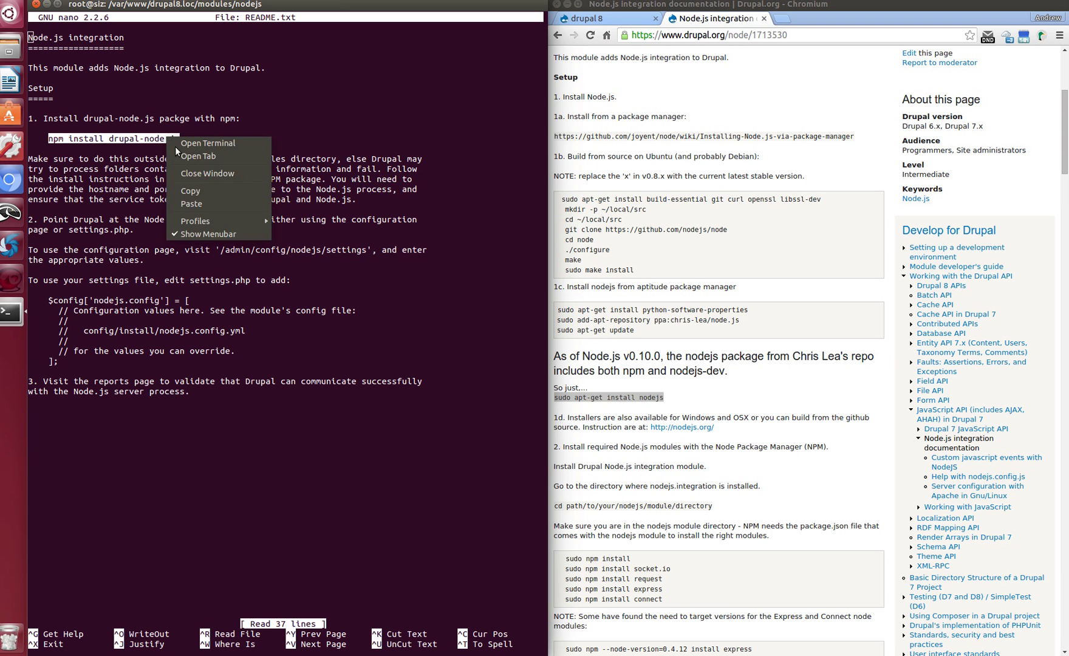
{"action": "left_click", "coordinate": [204, 191]}
{"action": "key", "text": "ctrl+x"}
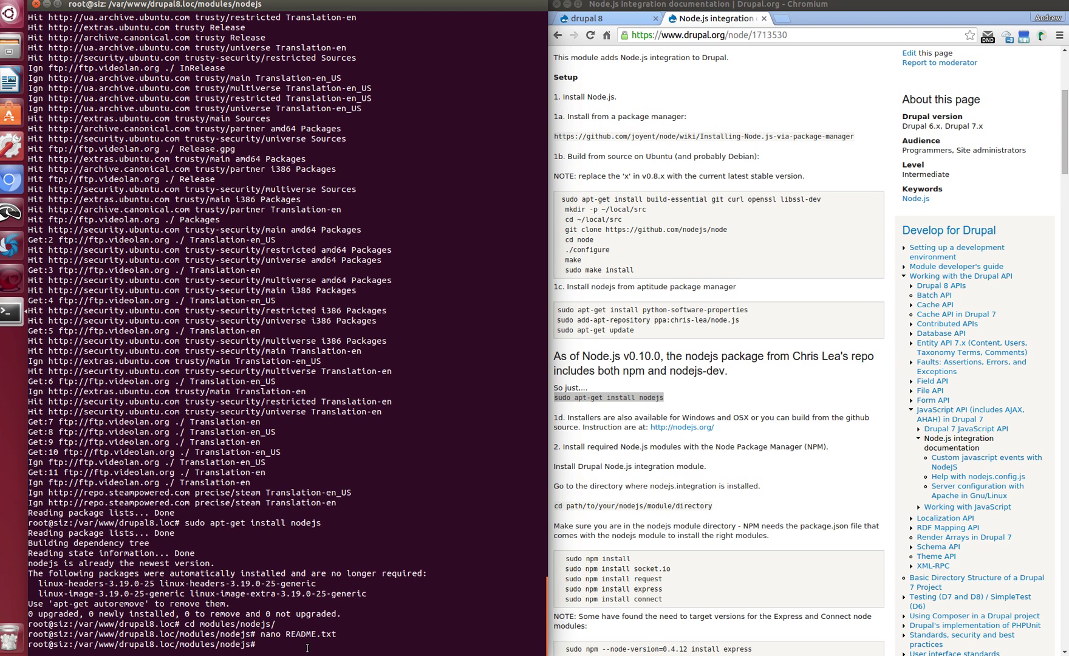
{"action": "type", "text": "cd ../.."}
{"action": "key", "text": "Return"}
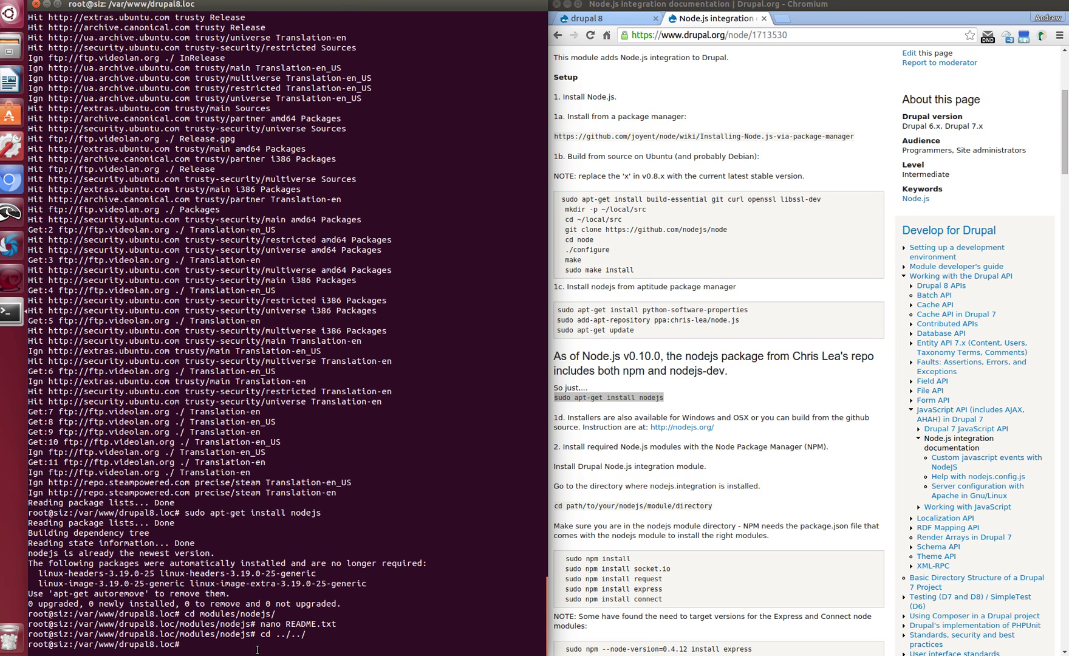
{"action": "right_click", "coordinate": [259, 649]}
{"action": "left_click", "coordinate": [303, 613]}
{"action": "key", "text": "Return"}
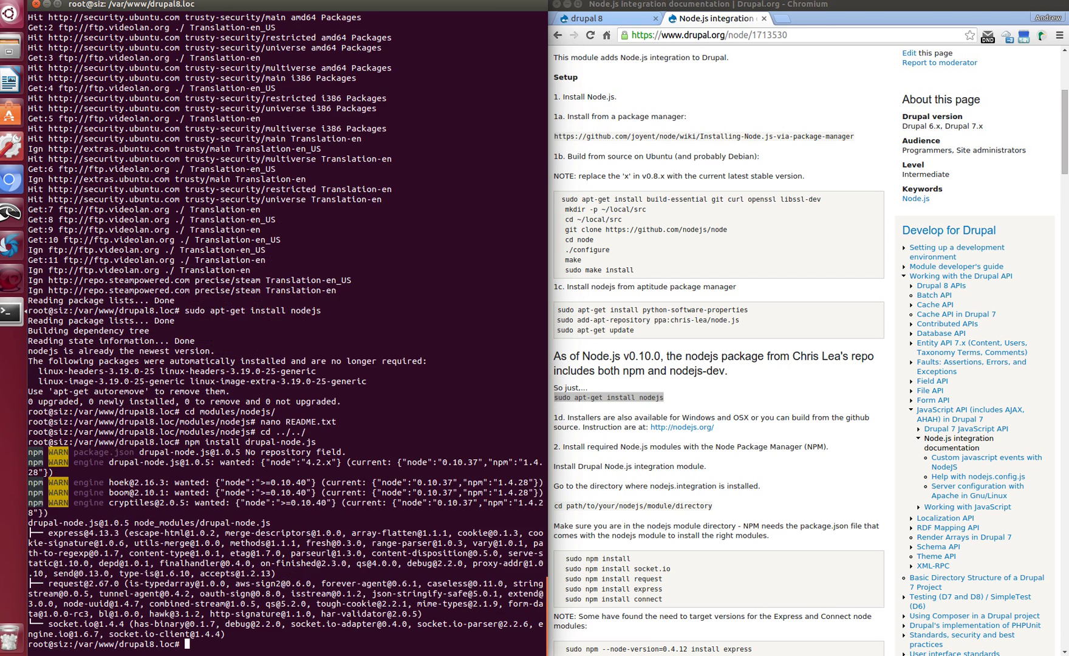
List the site root, enter node_modules and confirm it contains drupal-node.js
{"action": "type", "text": "ls"}
{"action": "key", "text": "Return"}
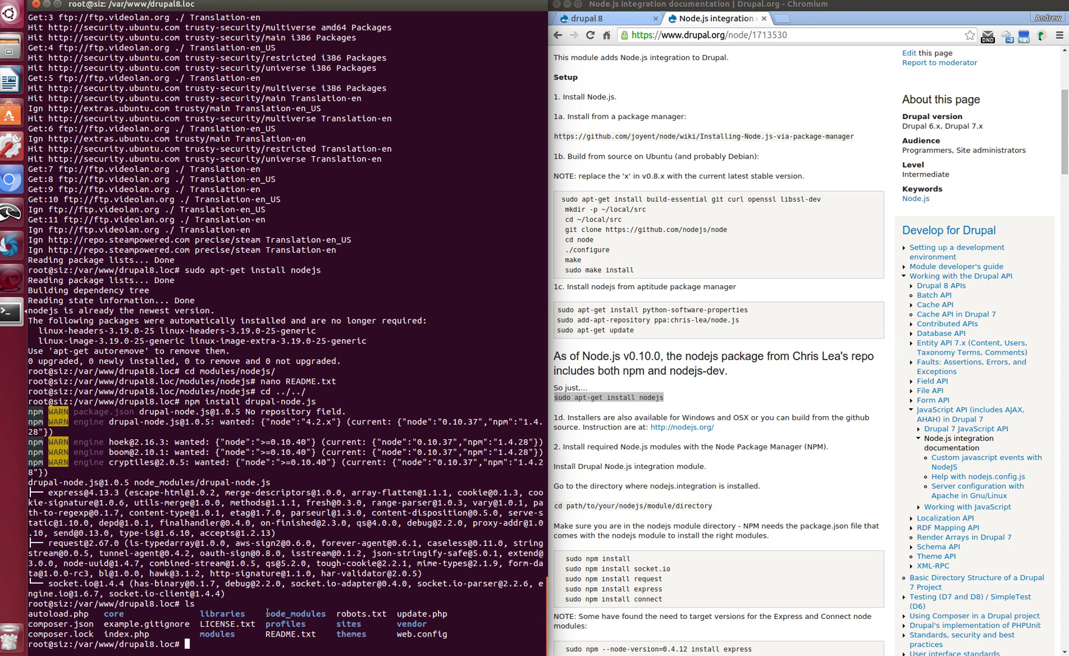
{"action": "left_click_drag", "start_coordinate": [267, 614], "coordinate": [327, 614]}
{"action": "left_click", "coordinate": [240, 653]}
{"action": "type", "text": "cd nod"}
{"action": "key", "text": "Tab"}
{"action": "key", "text": "Return"}
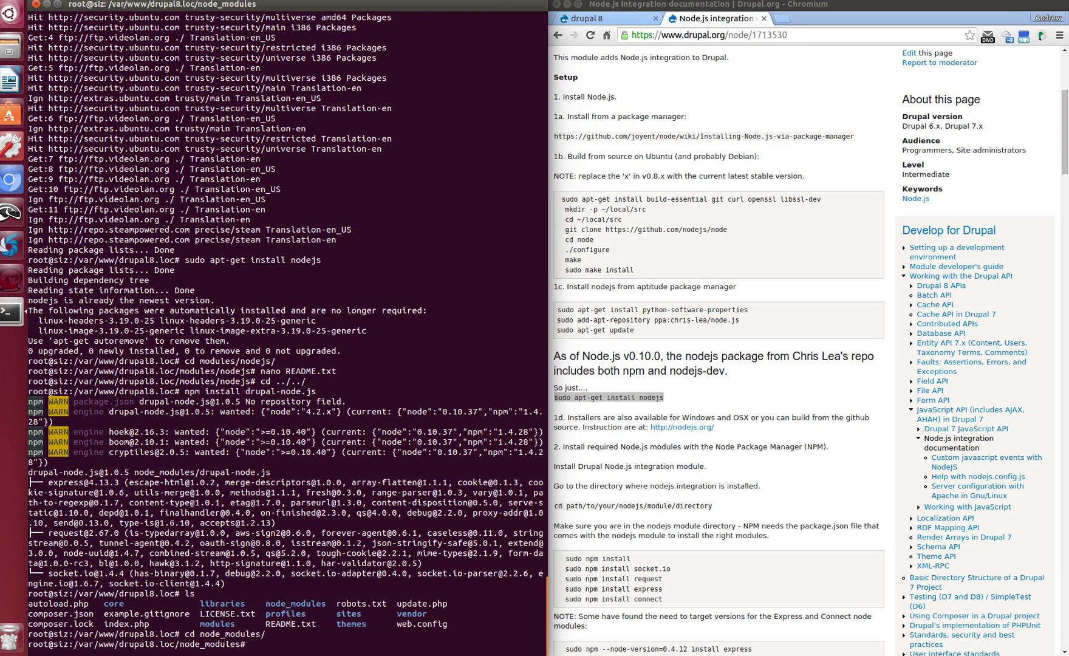
{"action": "type", "text": "ls"}
{"action": "key", "text": "Return"}
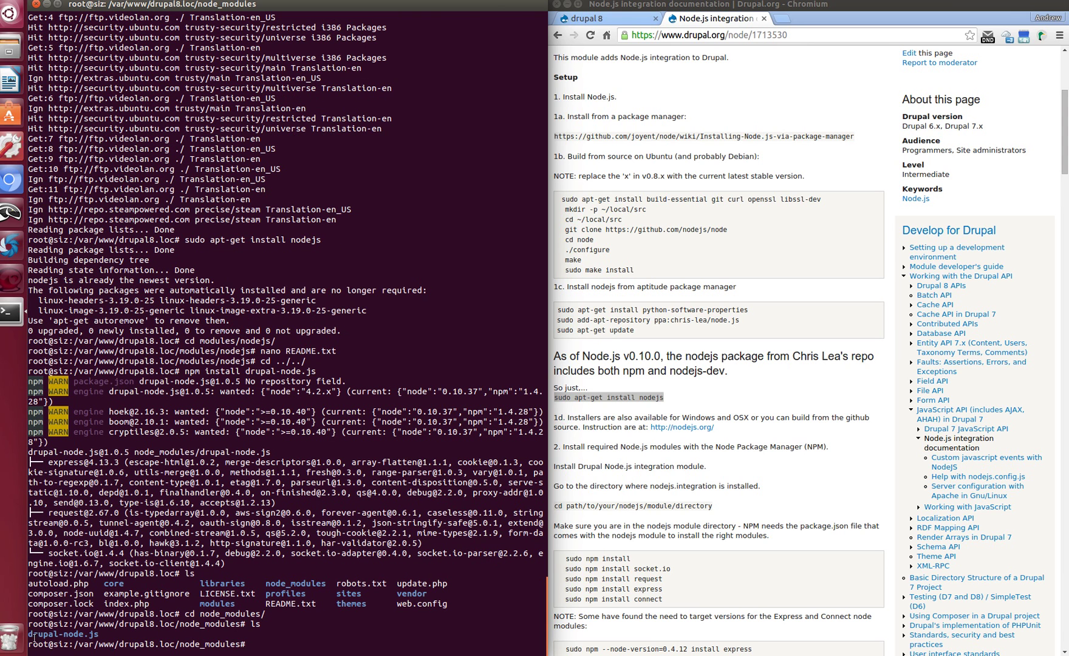
Enter the drupal-node.js folder and list its files
{"action": "left_click_drag", "start_coordinate": [29, 633], "coordinate": [183, 637]}
{"action": "left_click", "coordinate": [195, 644]}
{"action": "type", "text": "cd d"}
{"action": "key", "text": "Tab"}
{"action": "key", "text": "Return"}
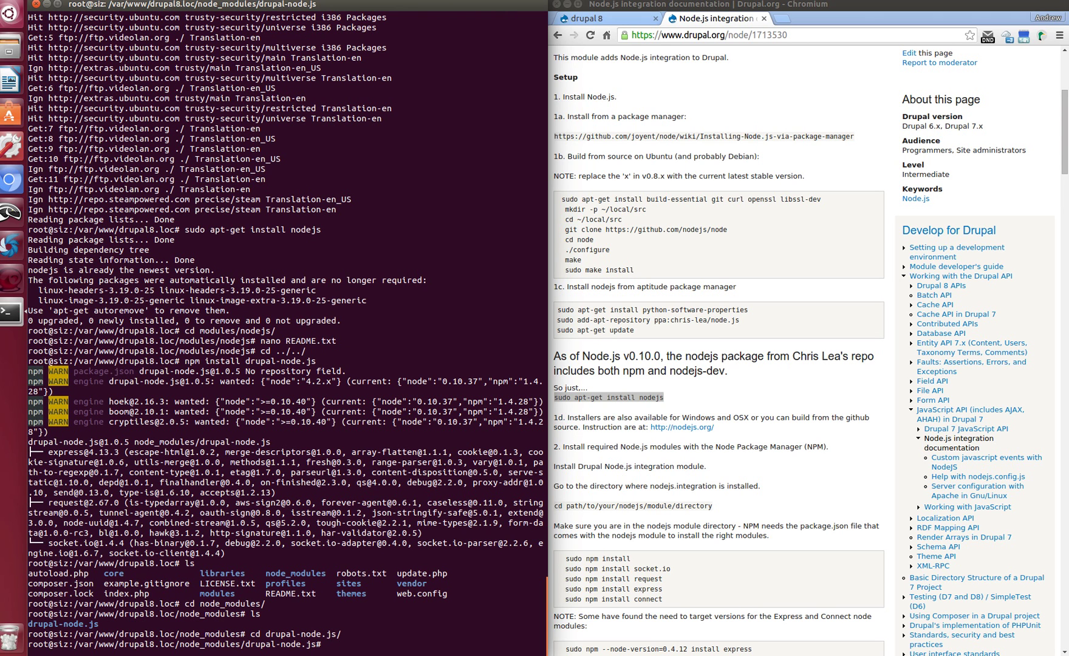
{"action": "type", "text": "ls"}
{"action": "key", "text": "Return"}
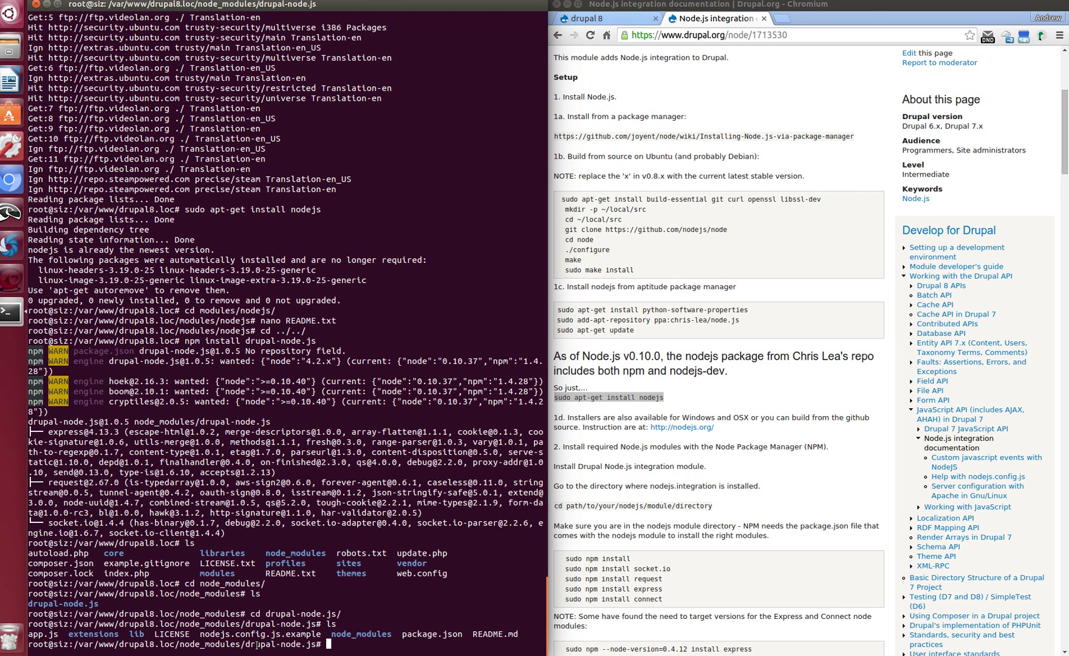
Copy nodejs.config.js.example to nodejs.config.js with cp
{"action": "left_click_drag", "start_coordinate": [201, 633], "coordinate": [321, 634]}
{"action": "right_click", "coordinate": [297, 634]}
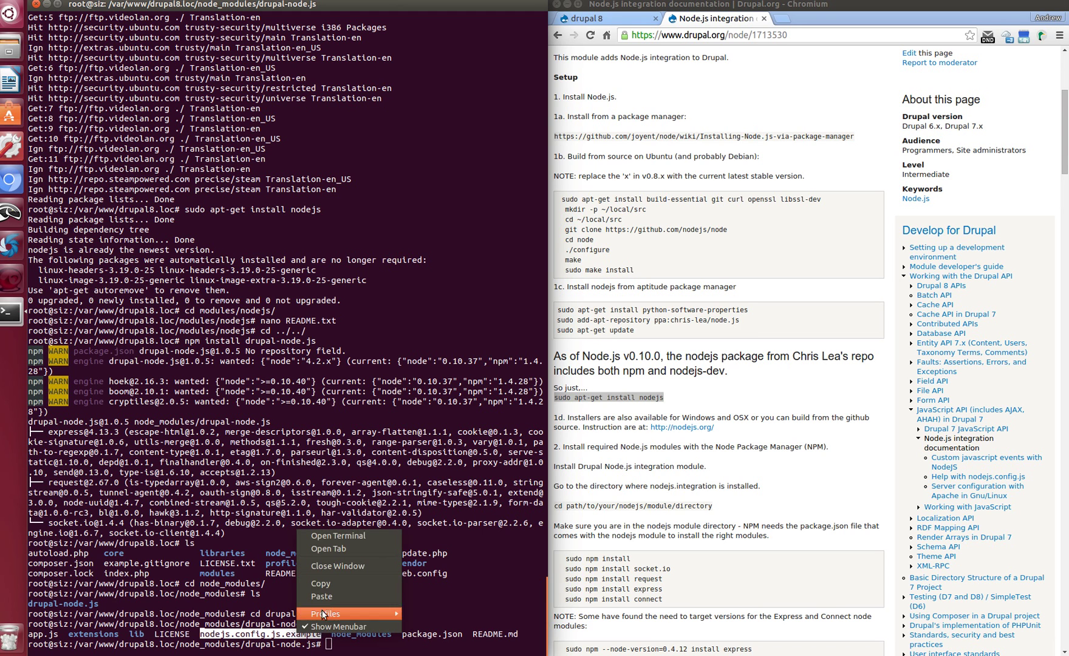
{"action": "left_click", "coordinate": [359, 582]}
{"action": "type", "text": "cd"}
{"action": "key", "text": "BackSpace"}
{"action": "key", "text": "BackSpace"}
{"action": "type", "text": "cp"}
{"action": "right_click", "coordinate": [416, 636]}
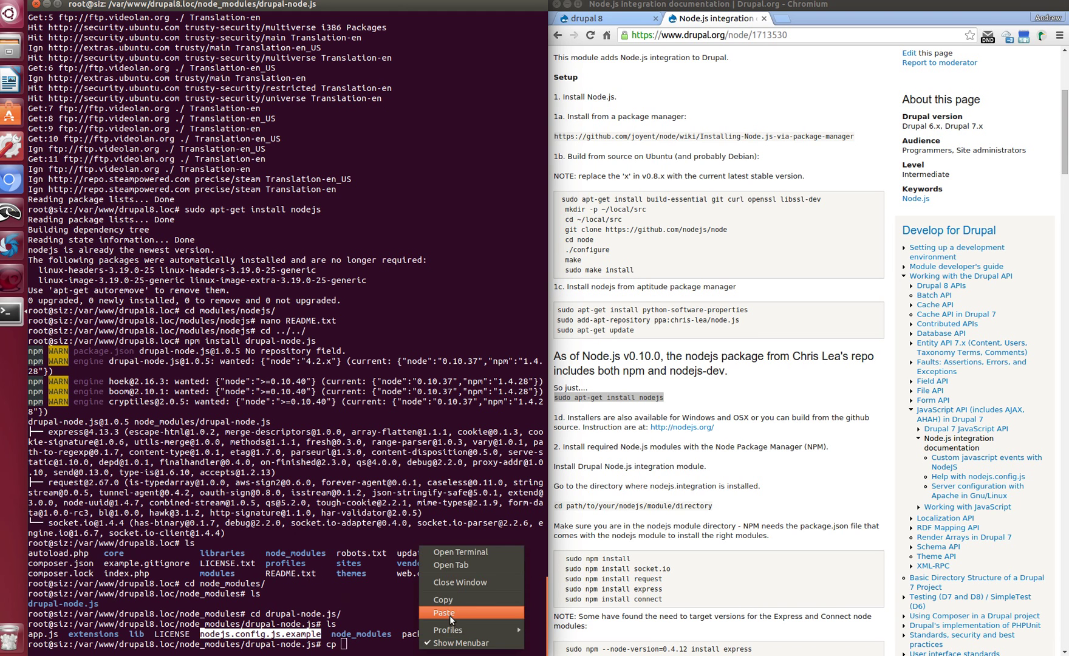
{"action": "left_click", "coordinate": [454, 610]}
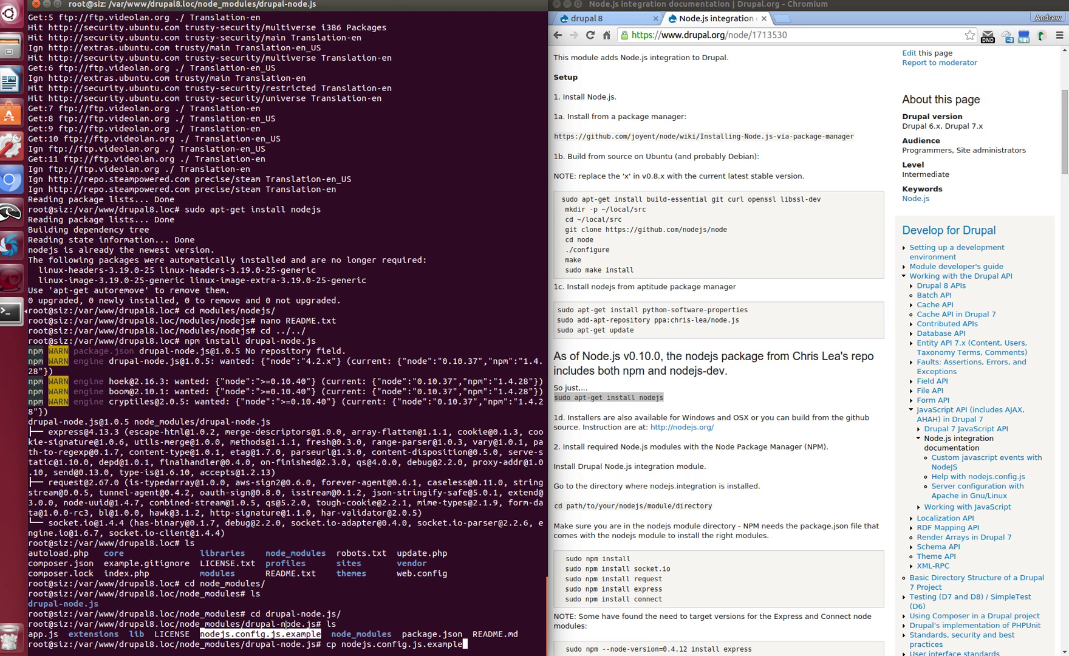
{"action": "key", "text": "ctrl+shift+v"}
{"action": "key", "text": "BackSpace"}
{"action": "key", "text": "BackSpace"}
{"action": "key", "text": "BackSpace"}
{"action": "key", "text": "BackSpace"}
{"action": "key", "text": "BackSpace"}
{"action": "key", "text": "BackSpace"}
{"action": "key", "text": "BackSpace"}
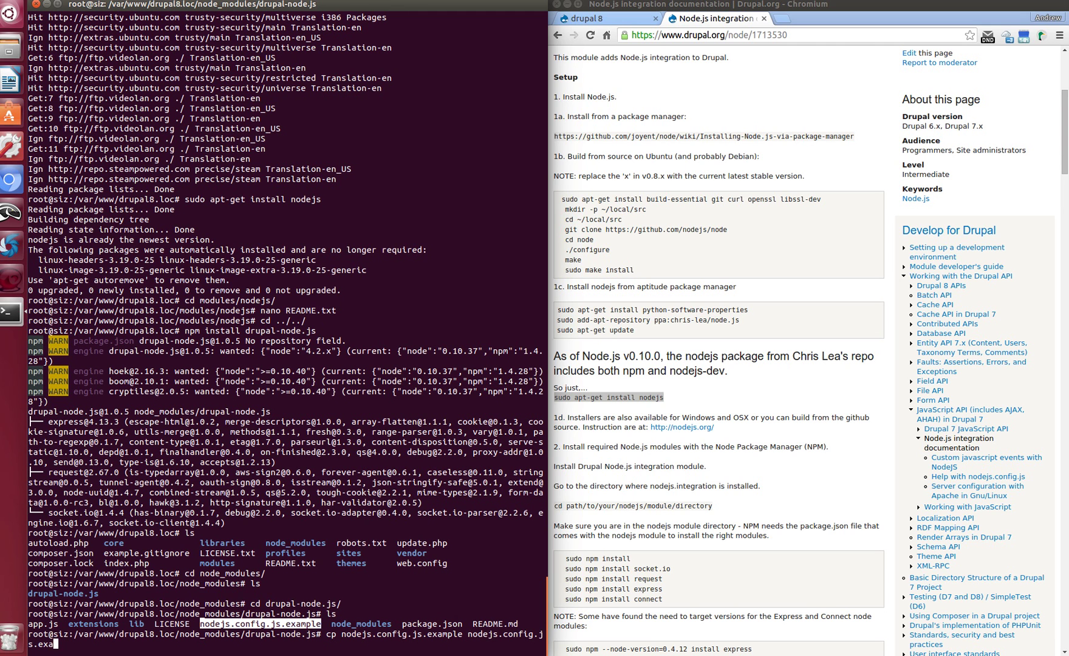
{"action": "key", "text": "BackSpace"}
{"action": "key", "text": "Return"}
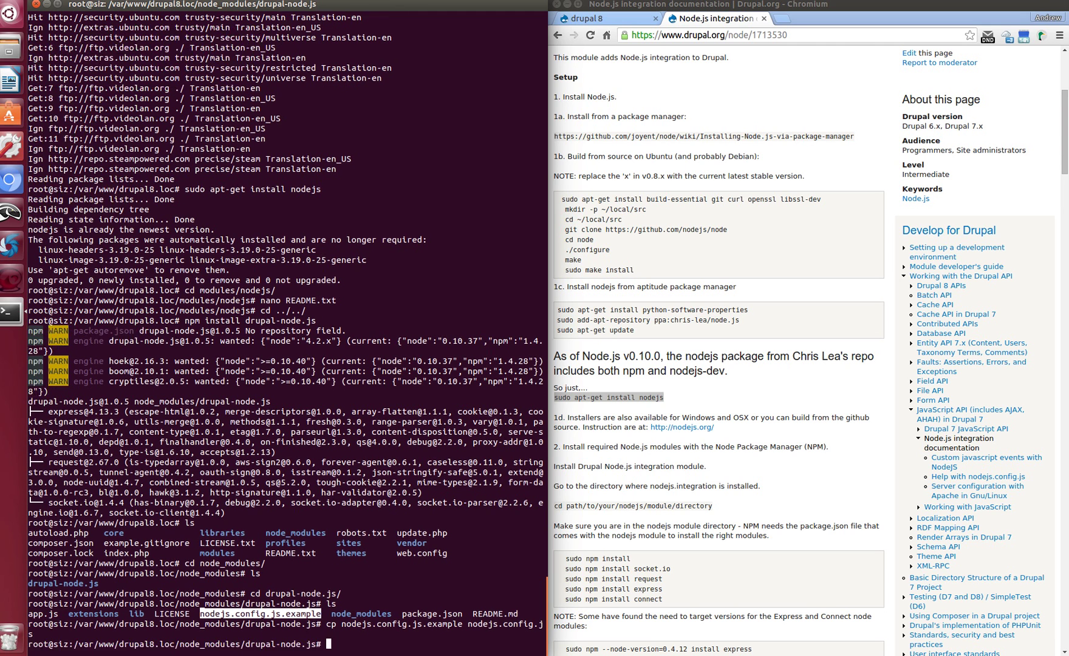
{"action": "left_click", "coordinate": [332, 636]}
{"action": "type", "text": "nano"}
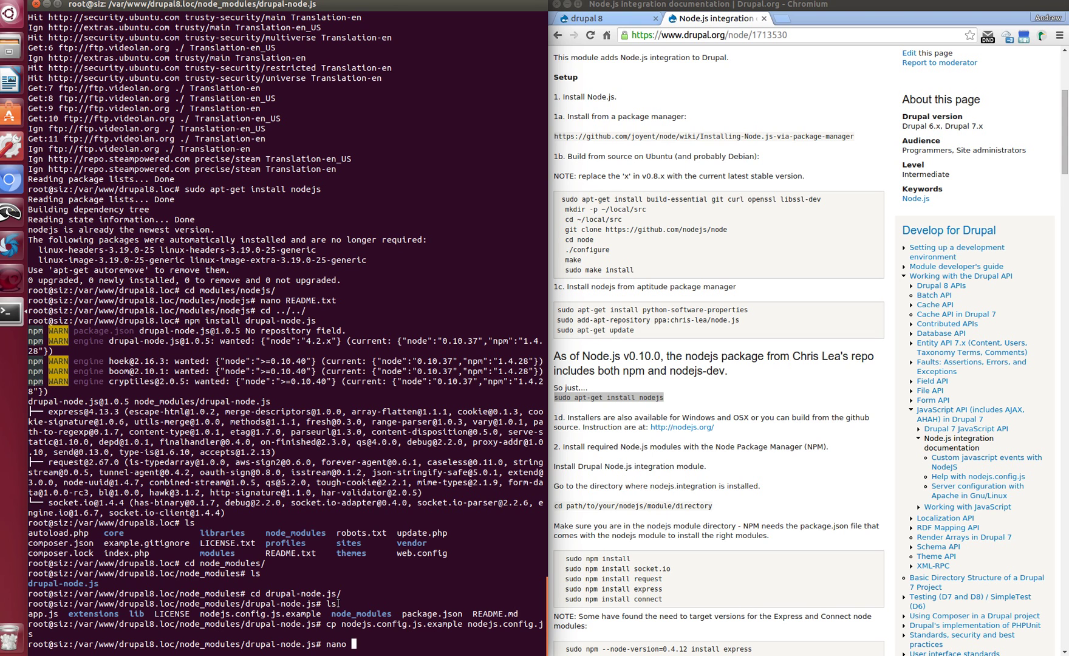
Open nodejs.config.js in nano and change the port to 8888
{"action": "left_click_drag", "start_coordinate": [200, 614], "coordinate": [277, 614]}
{"action": "middle_click", "coordinate": [276, 613]}
{"action": "key", "text": "Return"}
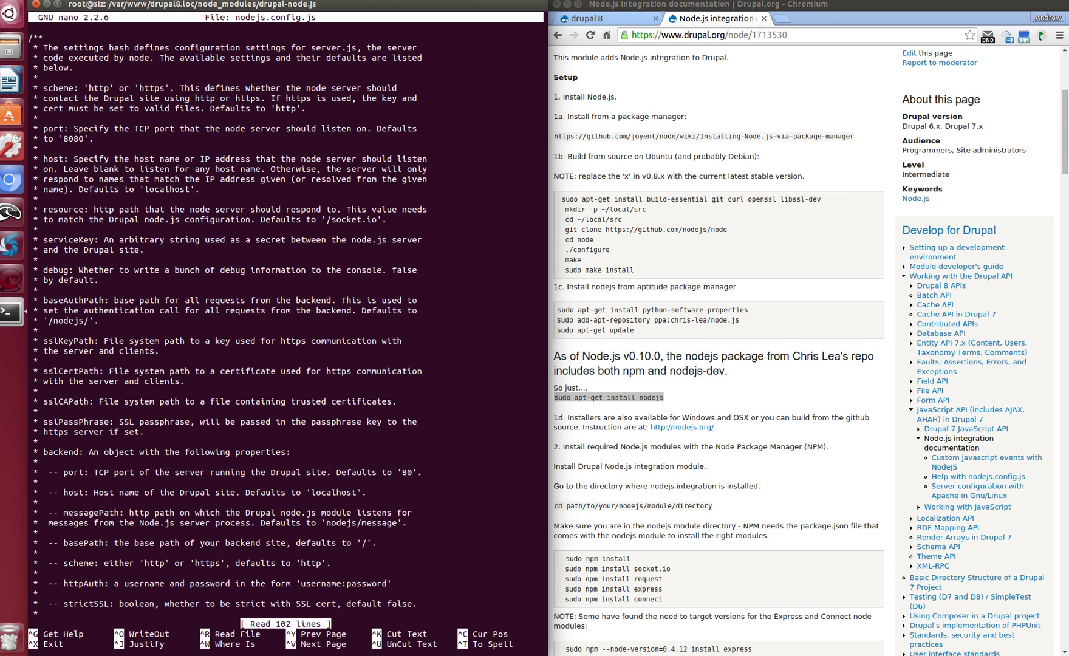
{"action": "key", "text": "Down"}
{"action": "key", "text": "Down"}
{"action": "key", "text": "Down"}
{"action": "key", "text": "Down"}
{"action": "key", "text": "Down"}
{"action": "key", "text": "Down"}
{"action": "key", "text": "Down"}
{"action": "key", "text": "Down"}
{"action": "key", "text": "Down"}
{"action": "key", "text": "Down"}
{"action": "key", "text": "Down"}
{"action": "key", "text": "Down"}
{"action": "key", "text": "Down"}
{"action": "key", "text": "Down"}
{"action": "key", "text": "Down"}
{"action": "key", "text": "Down"}
{"action": "key", "text": "Down"}
{"action": "key", "text": "Down"}
{"action": "key", "text": "Down"}
{"action": "key", "text": "Down"}
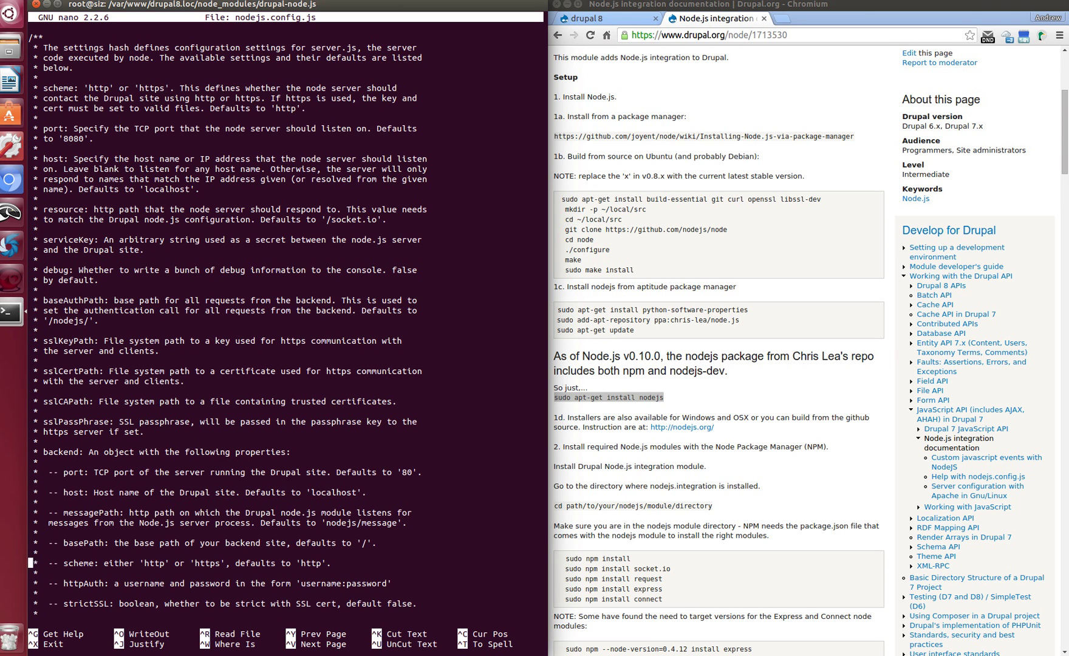
{"action": "key", "text": "Down"}
{"action": "key", "text": "Down"}
{"action": "key", "text": "Down"}
{"action": "key", "text": "Down"}
{"action": "key", "text": "Down"}
{"action": "key", "text": "Down"}
{"action": "key", "text": "Down"}
{"action": "key", "text": "Down"}
{"action": "key", "text": "Down"}
{"action": "key", "text": "Down"}
{"action": "key", "text": "Down"}
{"action": "key", "text": "Down"}
{"action": "key", "text": "Down"}
{"action": "key", "text": "Down"}
{"action": "key", "text": "Down"}
{"action": "key", "text": "Down"}
{"action": "key", "text": "Down"}
{"action": "key", "text": "Down"}
{"action": "key", "text": "Down"}
{"action": "key", "text": "Down"}
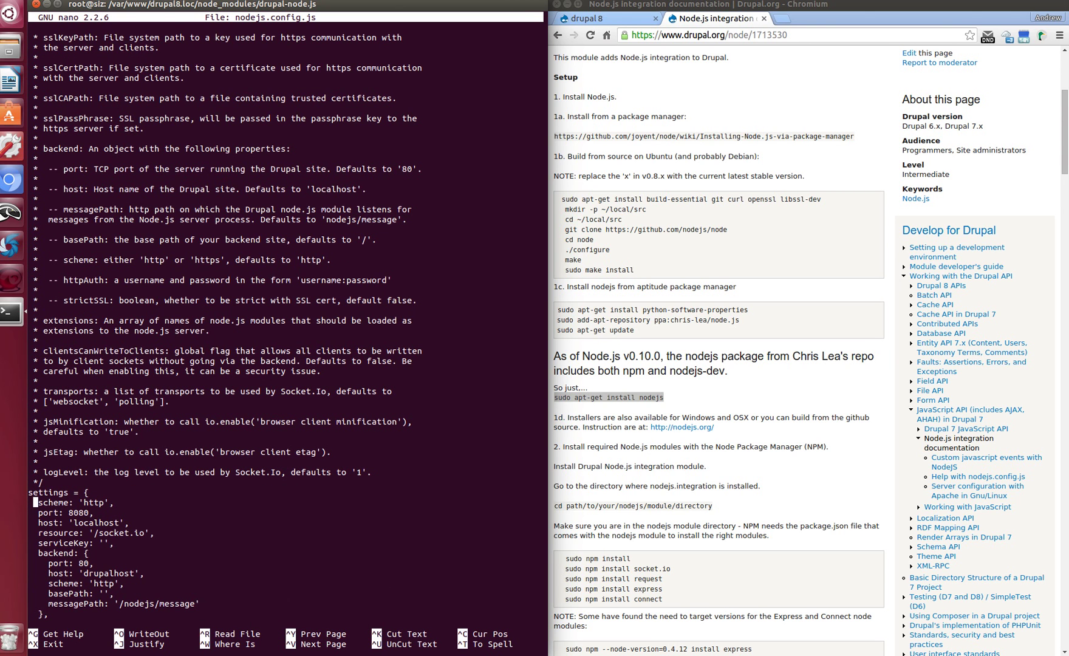
{"action": "key", "text": "Down"}
{"action": "key", "text": "Right"}
{"action": "key", "text": "Right"}
{"action": "key", "text": "Right"}
{"action": "key", "text": "Right"}
{"action": "key", "text": "Right"}
{"action": "key", "text": "Right"}
{"action": "key", "text": "Right"}
{"action": "key", "text": "Right"}
{"action": "key", "text": "Right"}
Enter the service key matching Drupal's and change the backend host to drupal8.loc
{"action": "key", "text": "Right"}
{"action": "key", "text": "Right"}
{"action": "key", "text": "BackSpace"}
{"action": "key", "text": "BackSpace"}
{"action": "key", "text": "BackSpace"}
{"action": "type", "text": "888"}
{"action": "key", "text": "Down"}
{"action": "key", "text": "Down"}
{"action": "key", "text": "Down"}
{"action": "key", "text": "Right"}
{"action": "key", "text": "Right"}
{"action": "key", "text": "Right"}
{"action": "type", "text": "test"}
{"action": "key", "text": "Down"}
{"action": "key", "text": "Down"}
{"action": "key", "text": "Down"}
{"action": "left_click", "coordinate": [599, 19]}
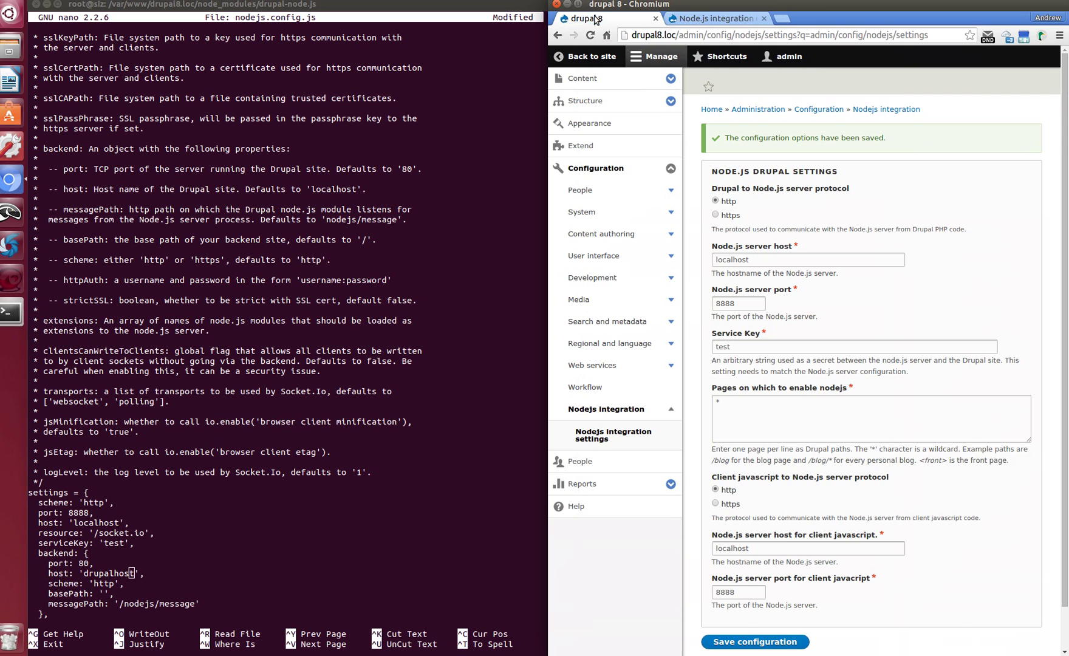
{"action": "left_click", "coordinate": [124, 571]}
{"action": "key", "text": "Right"}
{"action": "key", "text": "Right"}
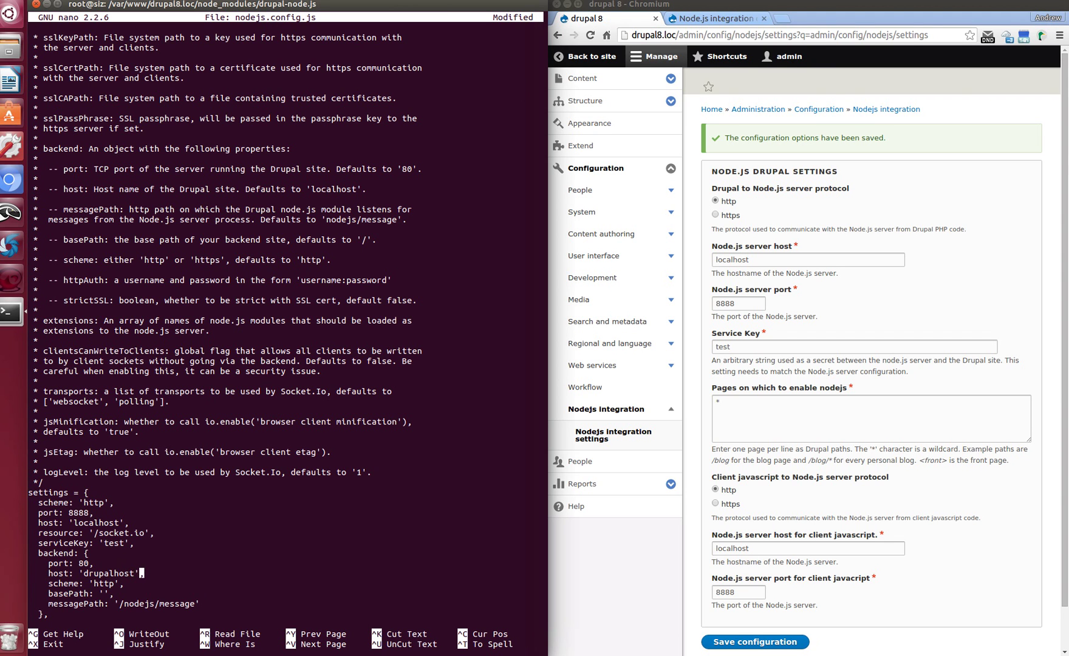
{"action": "key", "text": "BackSpace"}
{"action": "key", "text": "BackSpace"}
{"action": "key", "text": "BackSpace"}
{"action": "key", "text": "BackSpace"}
{"action": "type", "text": "8.loc"}
Save nodejs.config.js under its current name and exit nano
{"action": "key", "text": "ctrl+x"}
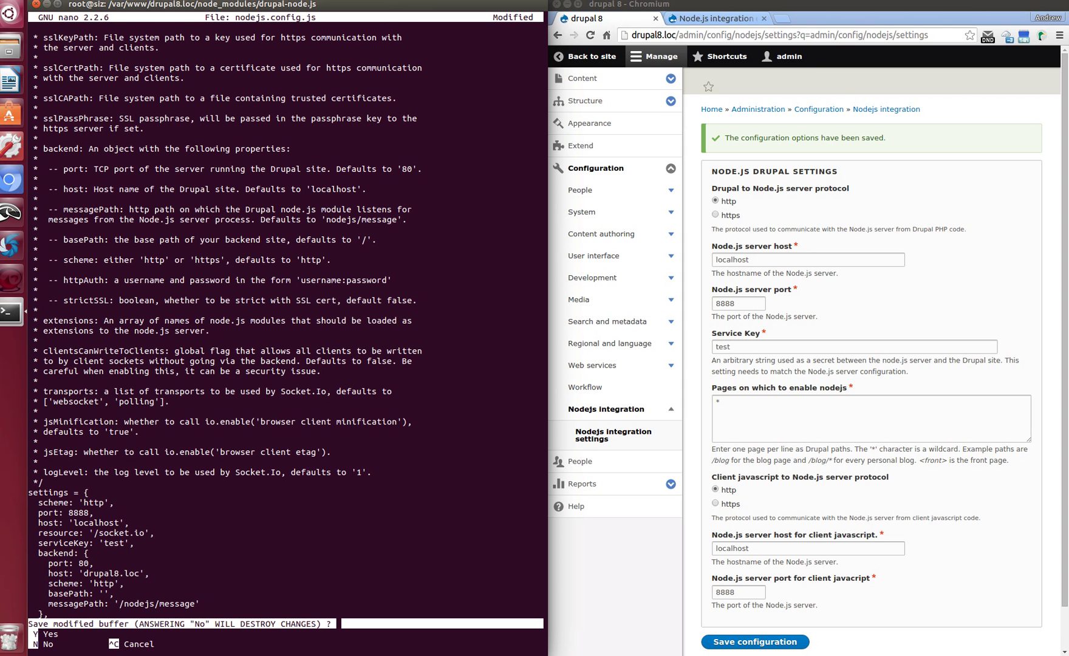
{"action": "key", "text": "y"}
{"action": "key", "text": "Return"}
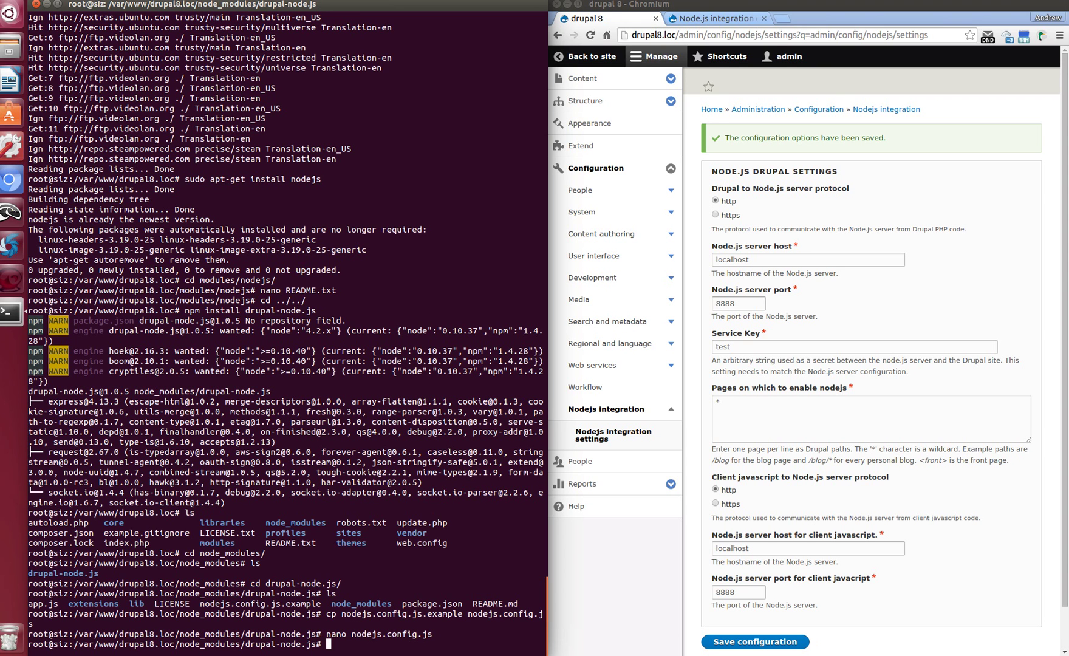
Run 'node app.js' to start the drupal-node.js HTTP server
{"action": "type", "text": "node app.js"}
{"action": "key", "text": "Return"}
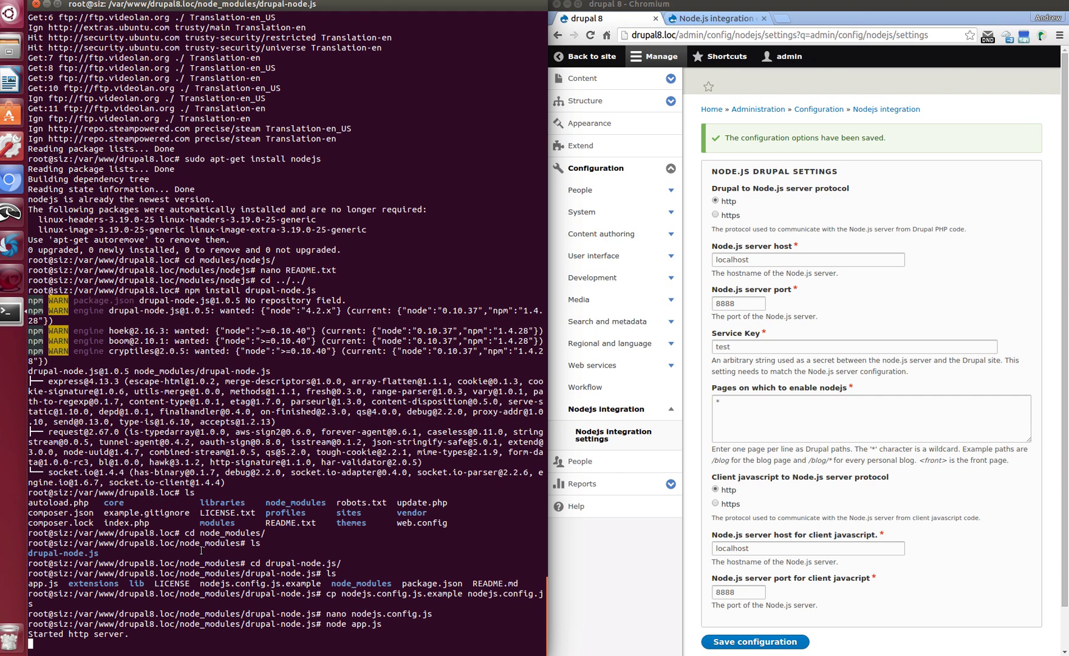
Tick the Nodejs Watchdog module in the Extend list and install it
{"action": "left_click", "coordinate": [586, 145]}
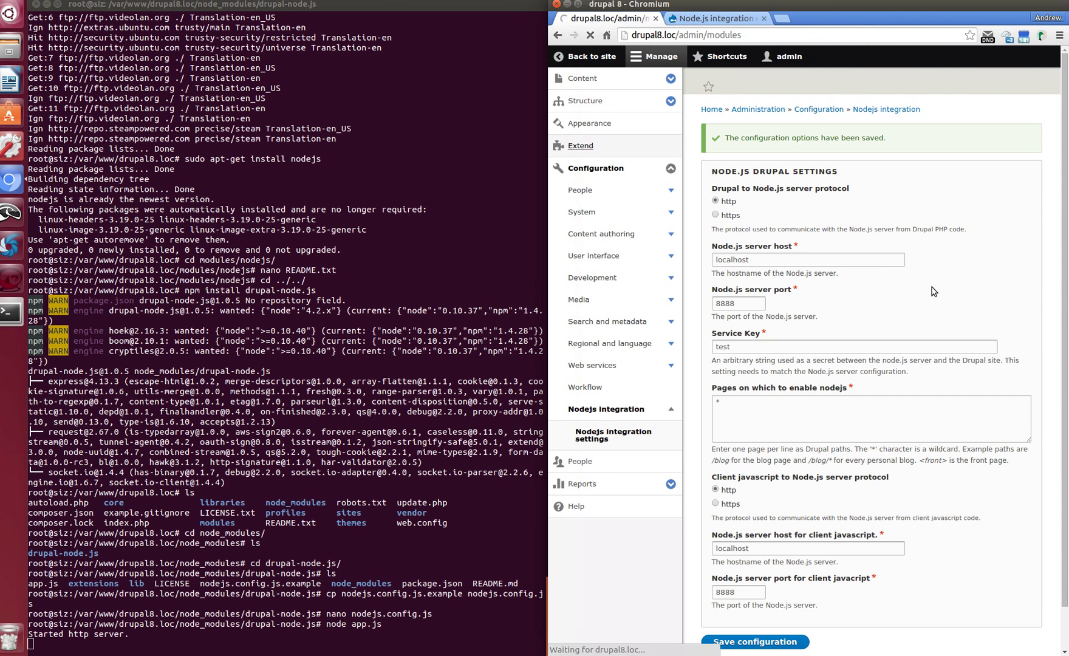
{"action": "scroll", "coordinate": [916, 303], "scroll_direction": "down", "scroll_amount": 20}
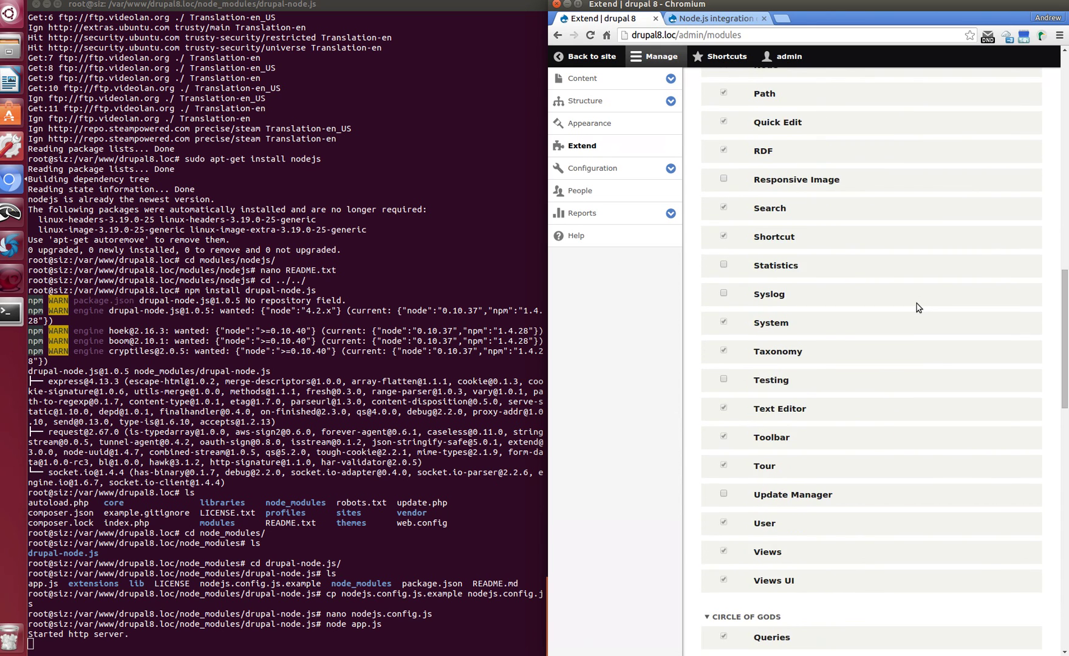
{"action": "scroll", "coordinate": [917, 308], "scroll_direction": "down", "scroll_amount": 15}
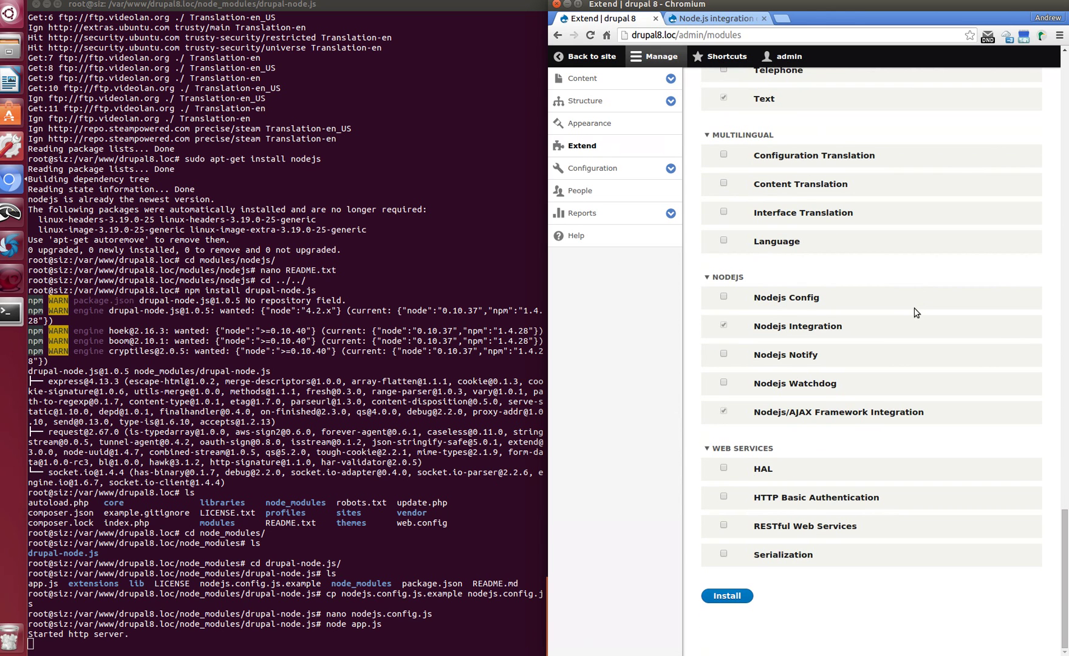
{"action": "left_click", "coordinate": [723, 382]}
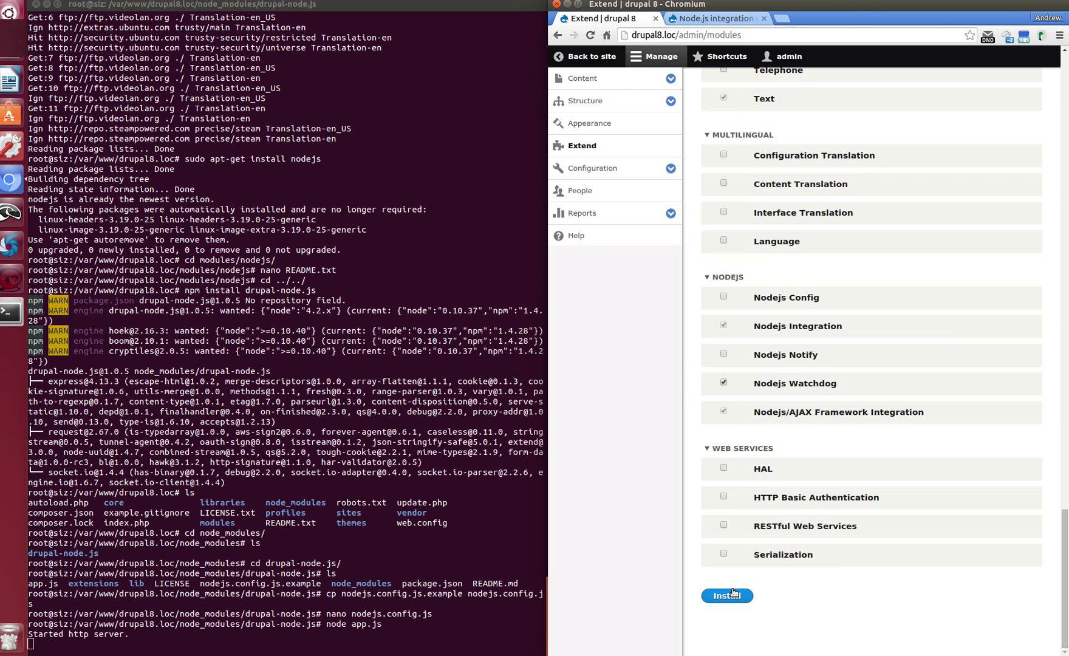
{"action": "left_click", "coordinate": [730, 596]}
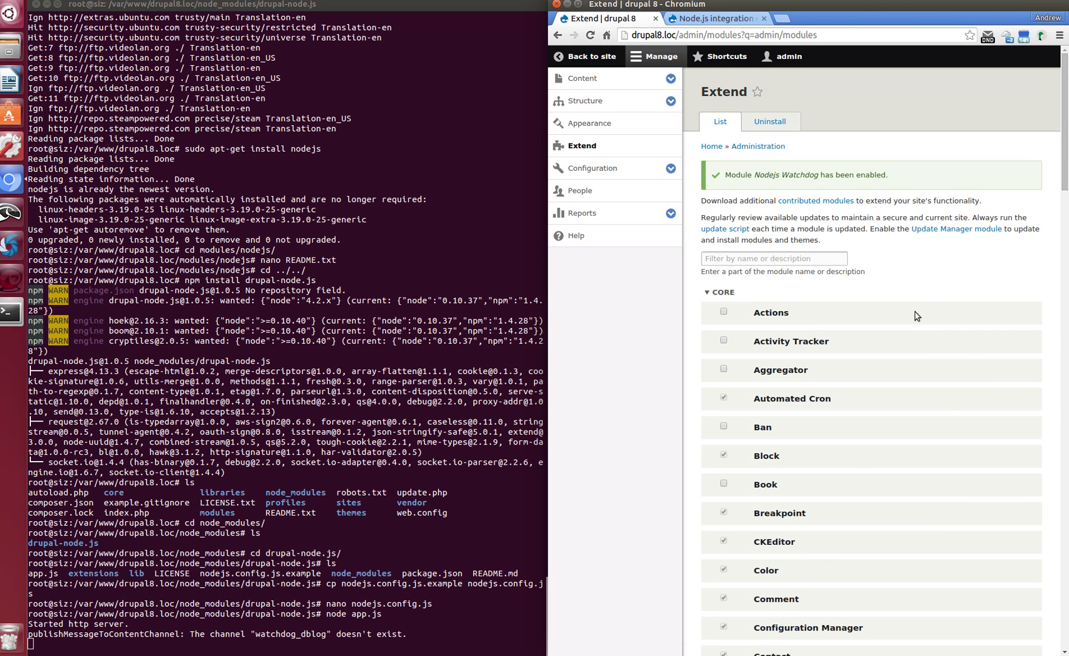
Open Configuration > Development > Performance in a new tab and clear all caches
{"action": "left_click", "coordinate": [671, 169]}
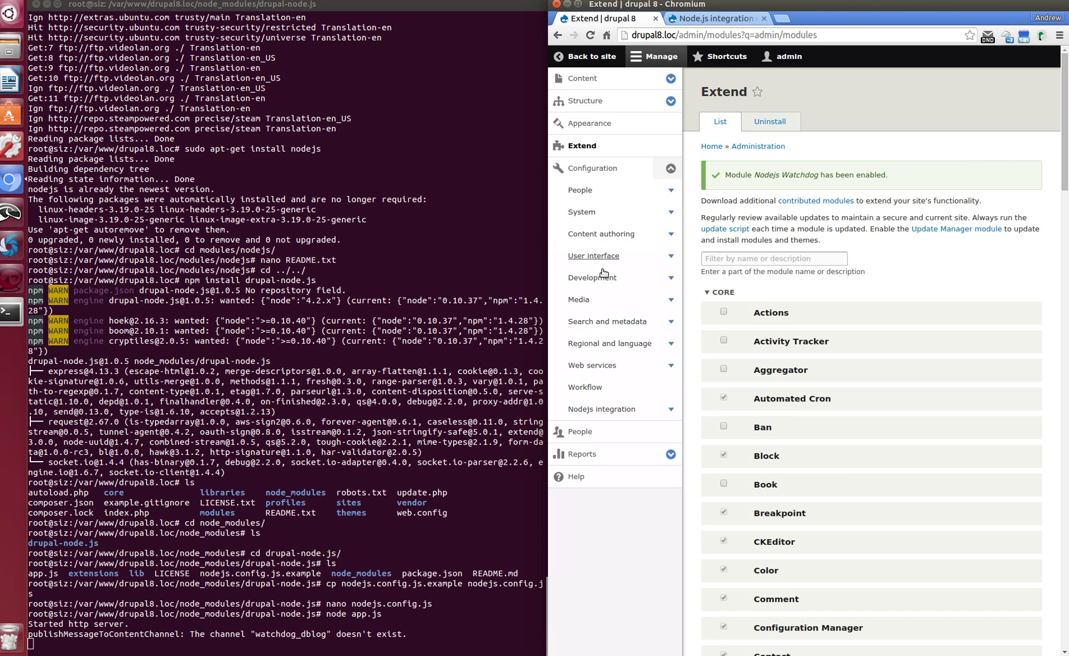
{"action": "left_click", "coordinate": [672, 278]}
{"action": "right_click", "coordinate": [601, 301]}
{"action": "left_click", "coordinate": [659, 309]}
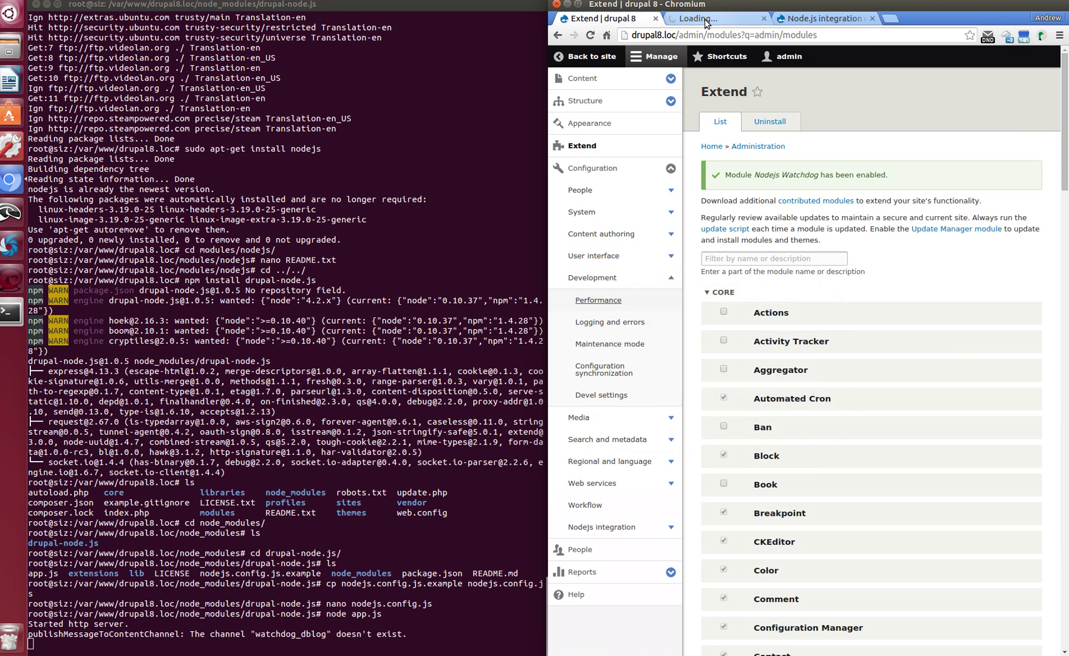
{"action": "left_click", "coordinate": [704, 20]}
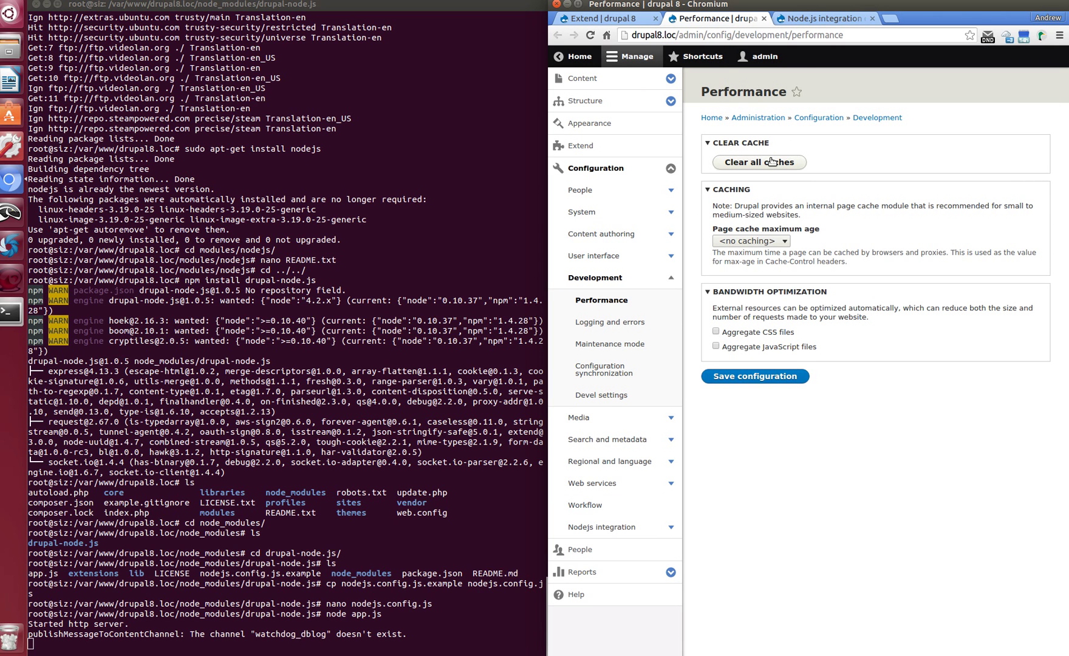
{"action": "left_click", "coordinate": [766, 165]}
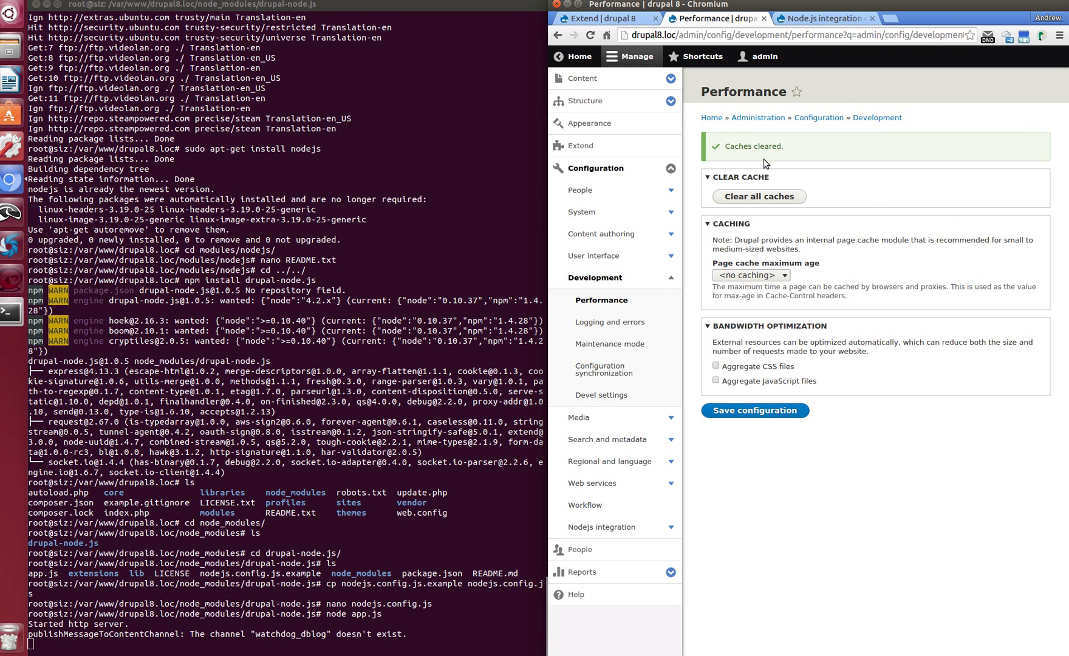
{"action": "left_click", "coordinate": [671, 571]}
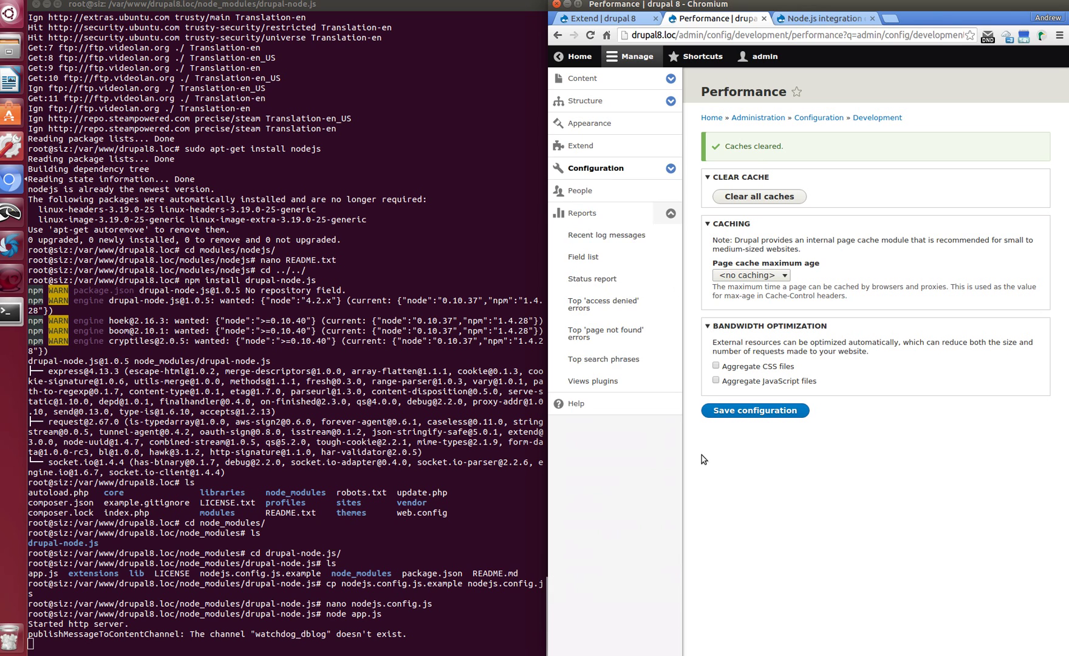
Open Recent log messages and detach the Home page into its own window
{"action": "left_click", "coordinate": [596, 237]}
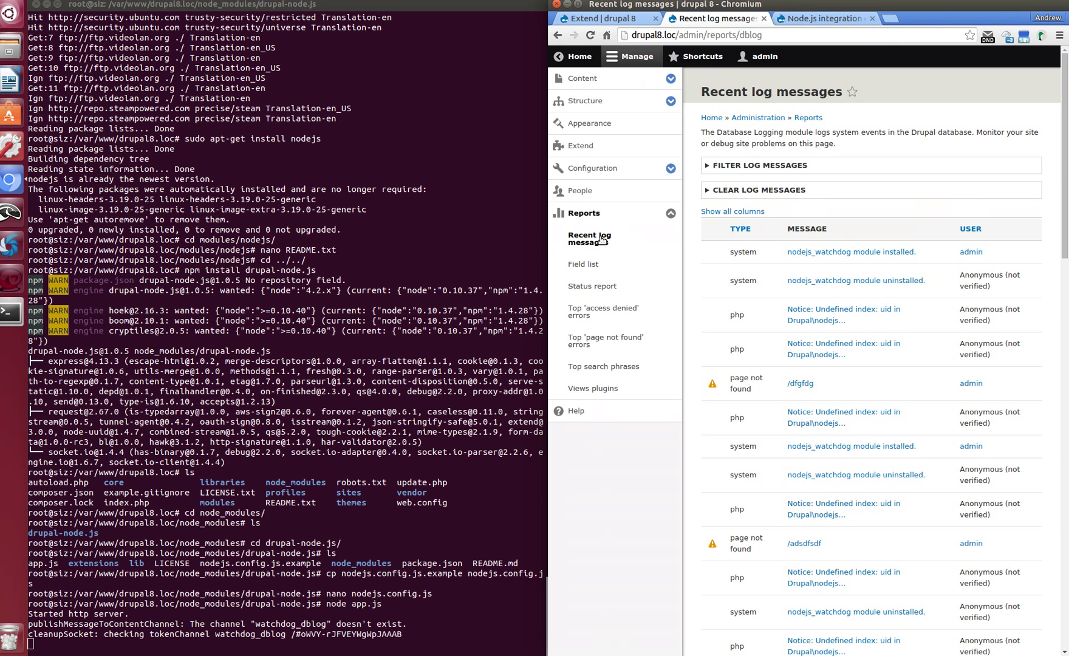
{"action": "right_click", "coordinate": [576, 55]}
{"action": "left_click", "coordinate": [607, 65]}
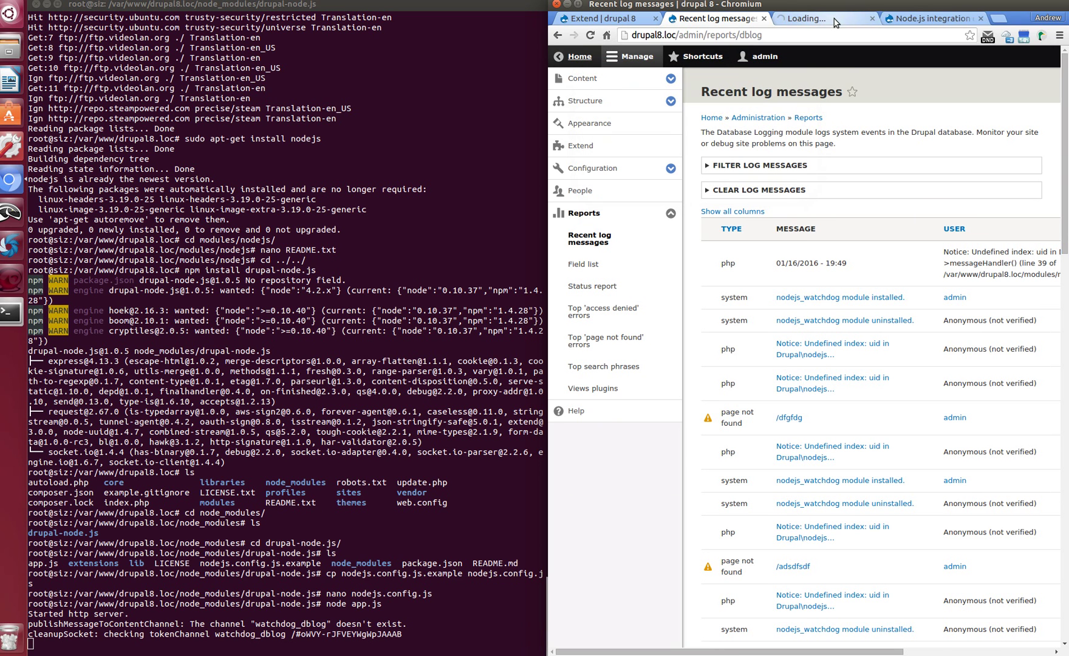
{"action": "left_click_drag", "start_coordinate": [838, 23], "coordinate": [224, 67]}
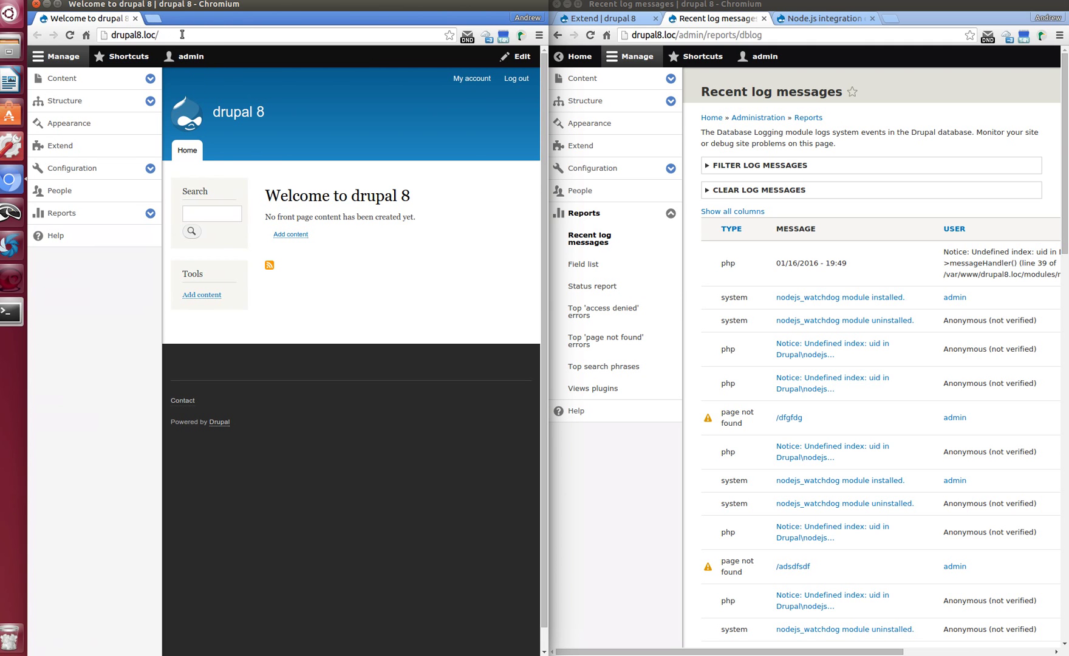
Load the missing drupal8.loc/sdfsdfsdf page and reload it twice
{"action": "type", "text": "sdfsdfsdf"}
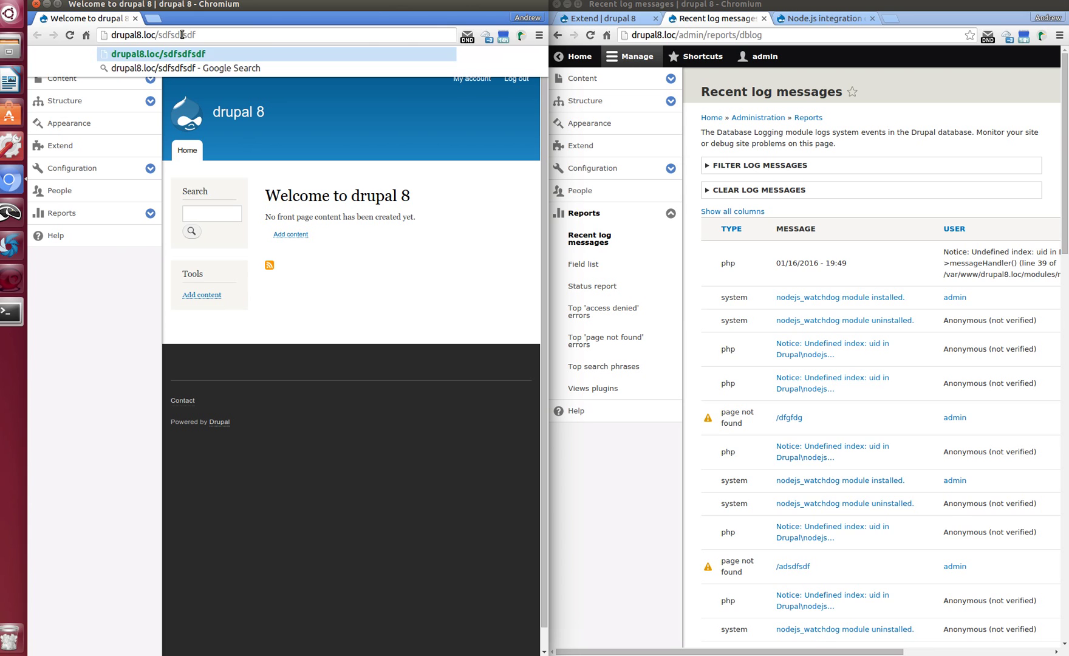
{"action": "key", "text": "Return"}
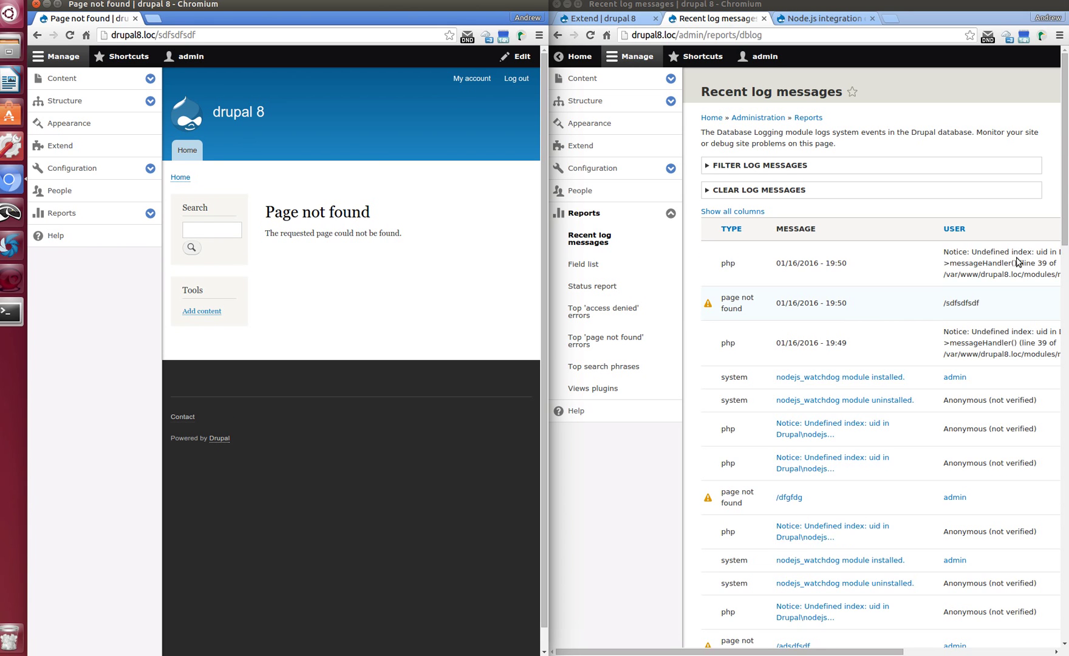
{"action": "left_click", "coordinate": [71, 40]}
{"action": "left_click", "coordinate": [71, 41]}
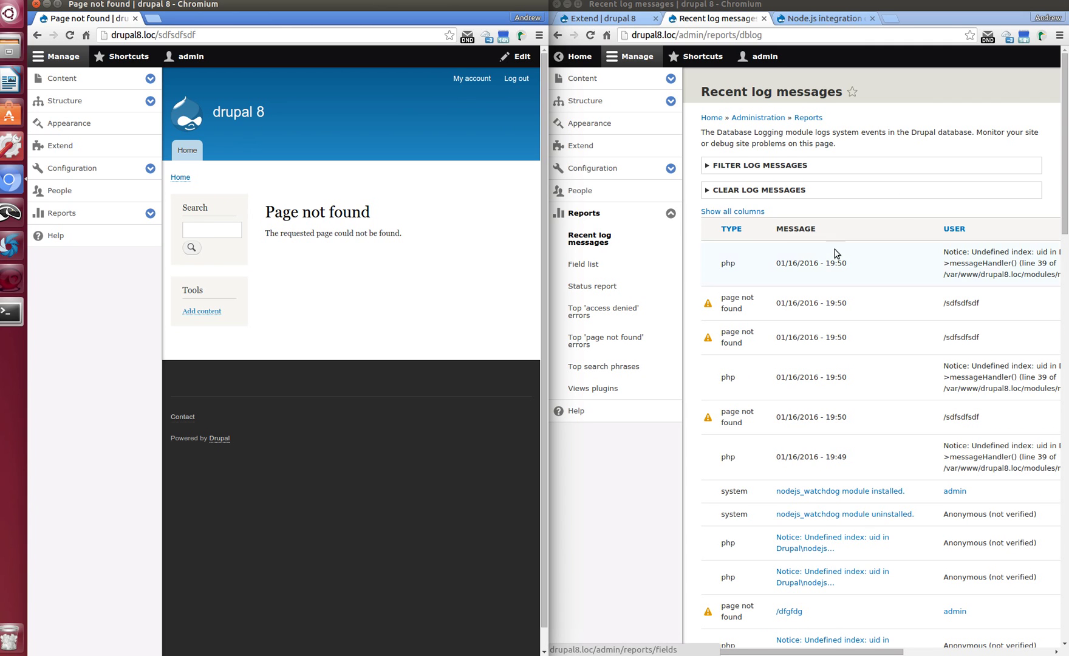
{"action": "left_click", "coordinate": [949, 1]}
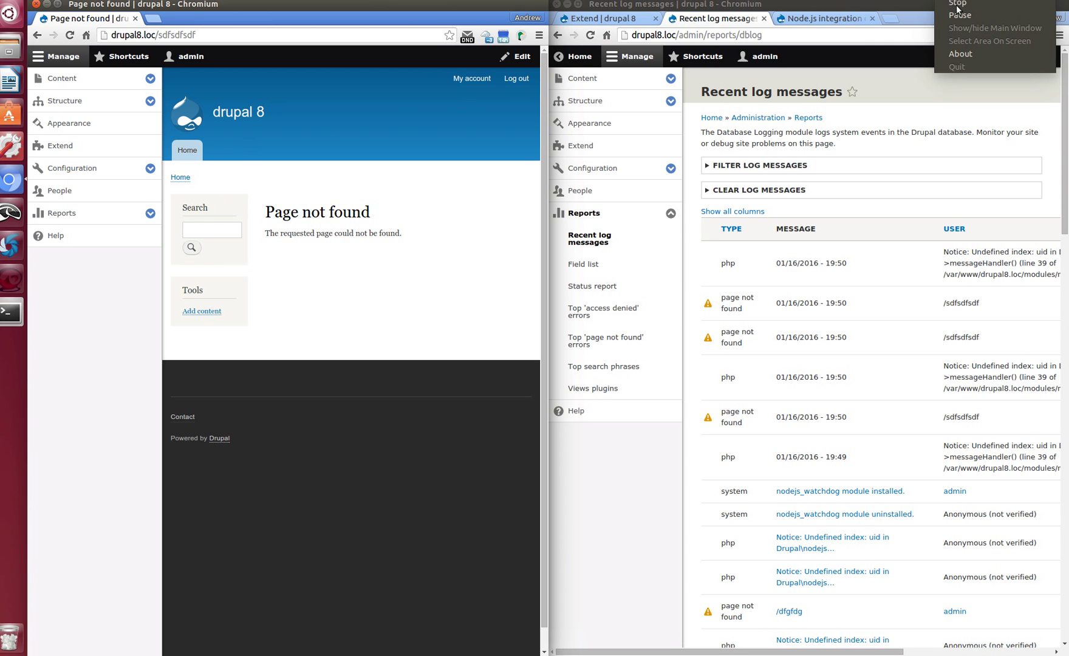